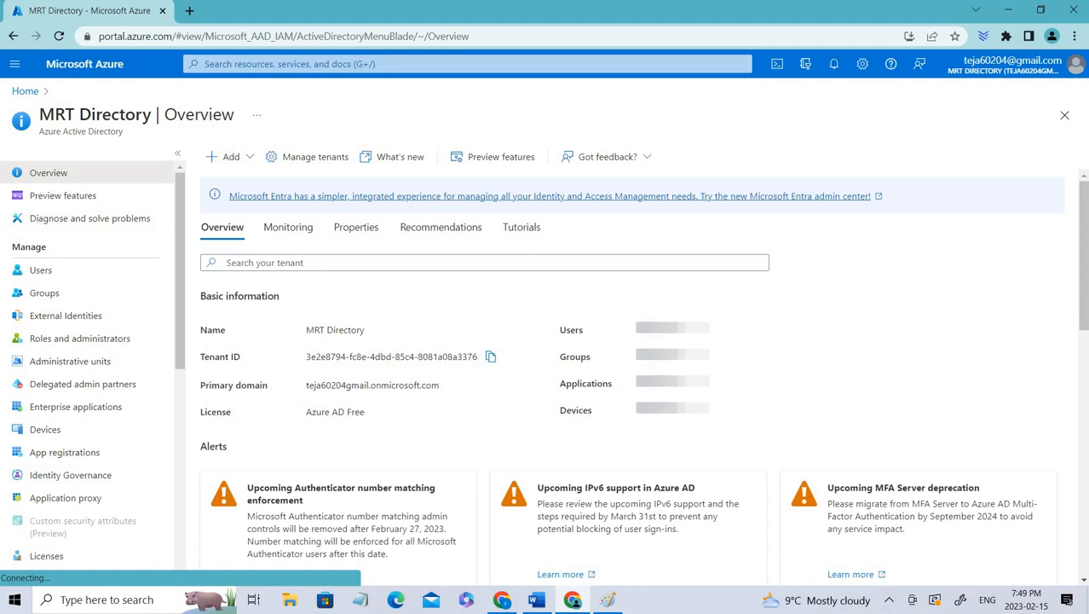
# - Open the groups list of the MRT Directory tenant and start creating a new group
pyautogui.doubleClick(49, 249)
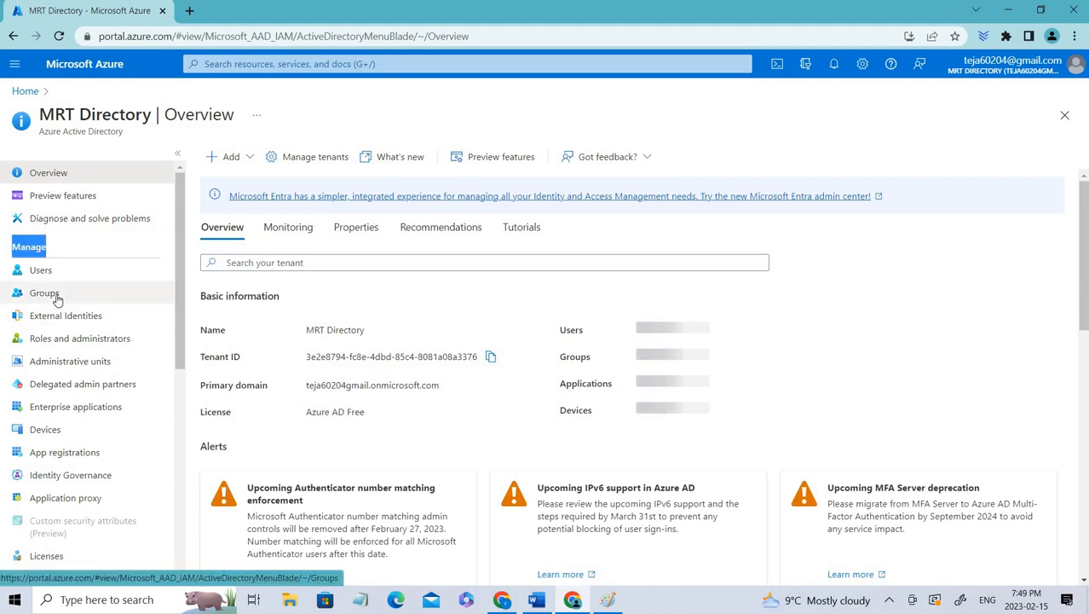
pyautogui.click(60, 299)
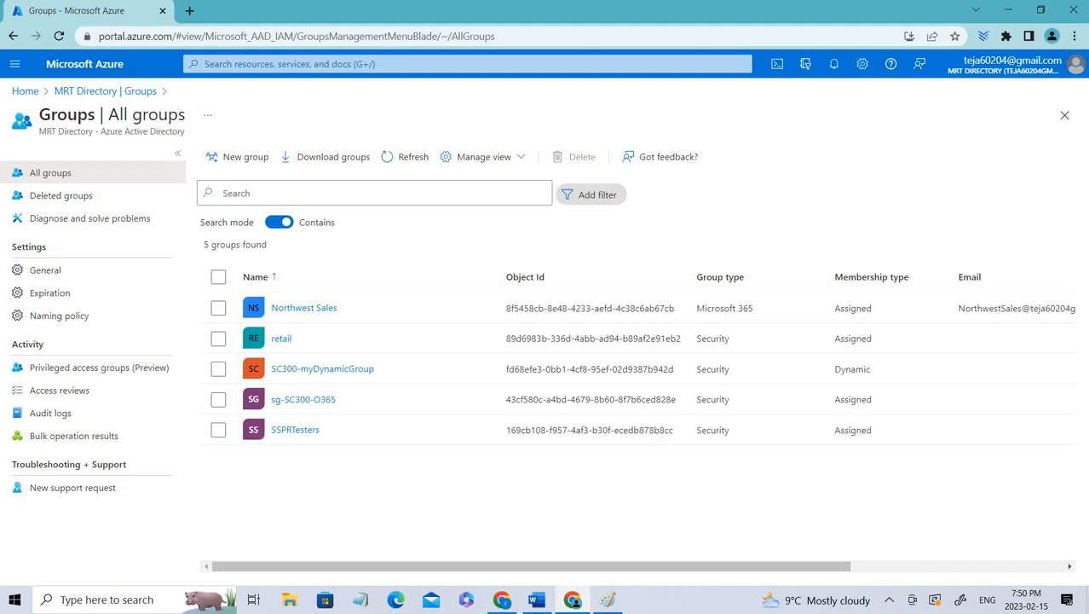
pyautogui.click(237, 162)
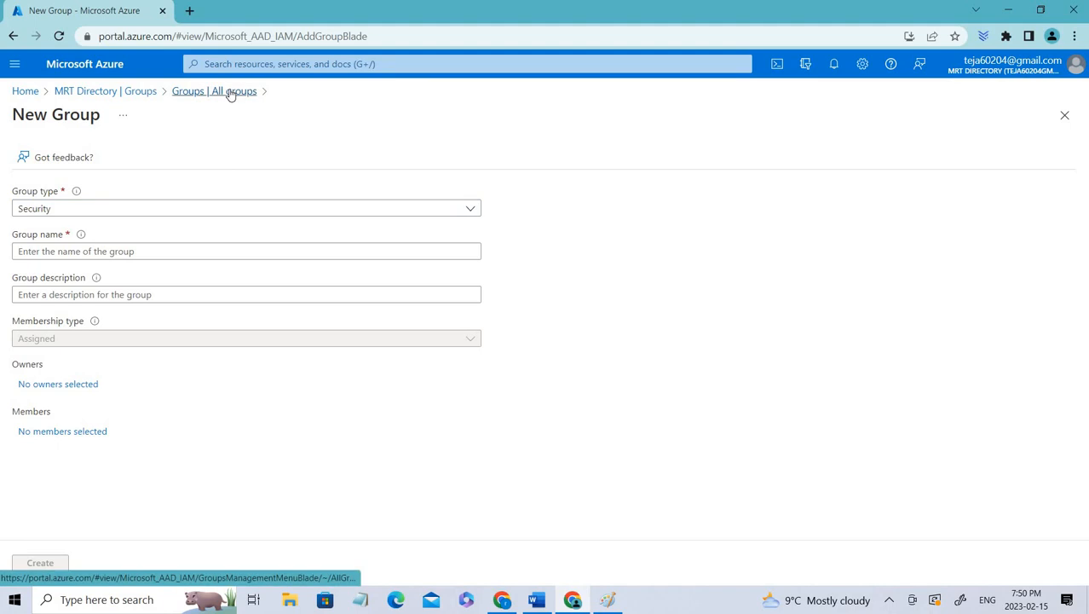
# - Switch to Paint and sketch three boxes labelled MR, Sec and ReN inside one large open-topped frame
pyautogui.click(606, 599)
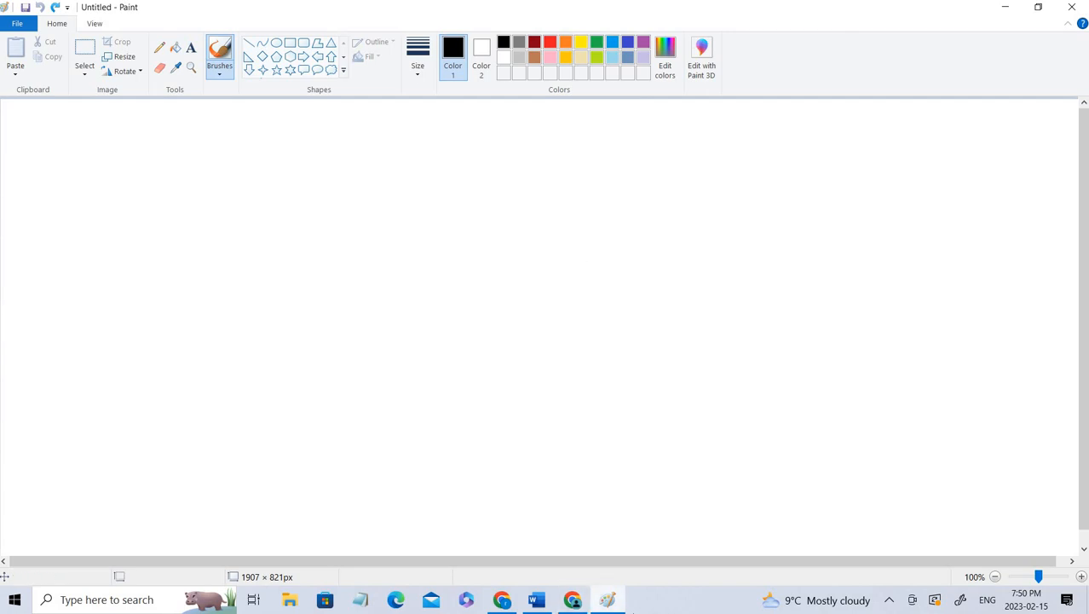
pyautogui.moveTo(154, 256)
pyautogui.mouseDown()
pyautogui.moveTo(148, 169)
pyautogui.moveTo(264, 146)
pyautogui.moveTo(150, 264)
pyautogui.mouseUp()
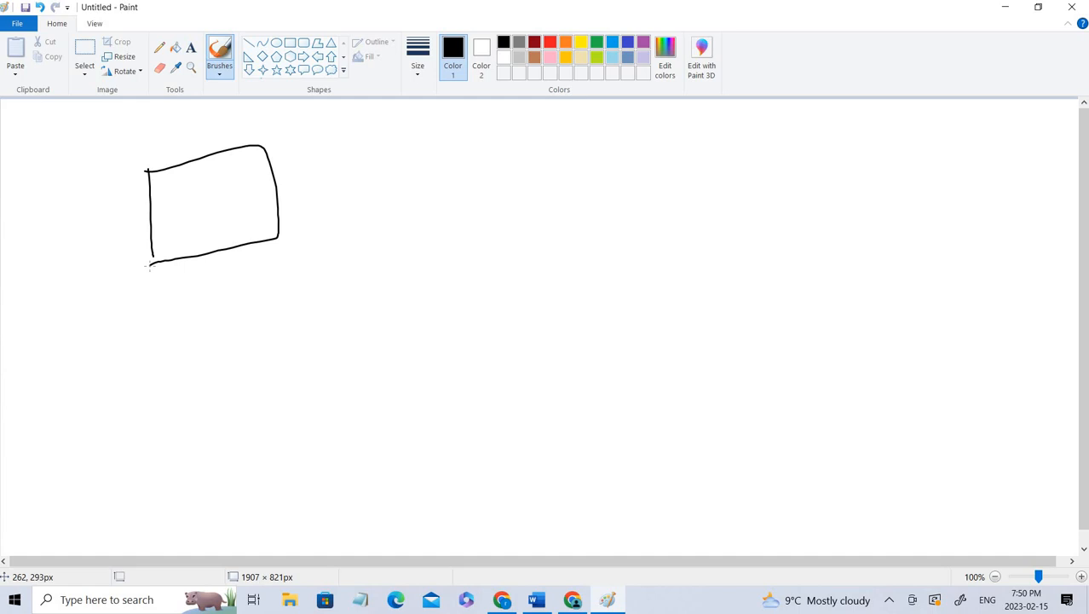
pyautogui.moveTo(152, 157)
pyautogui.mouseDown()
pyautogui.moveTo(147, 135)
pyautogui.moveTo(184, 162)
pyautogui.moveTo(210, 123)
pyautogui.moveTo(264, 119)
pyautogui.mouseUp()
pyautogui.moveTo(356, 150); pyautogui.dragTo(365, 240)
pyautogui.moveTo(355, 147)
pyautogui.mouseDown()
pyautogui.moveTo(435, 133)
pyautogui.moveTo(368, 253)
pyautogui.moveTo(366, 230)
pyautogui.mouseUp()
pyautogui.moveTo(493, 129)
pyautogui.mouseDown()
pyautogui.moveTo(509, 159)
pyautogui.moveTo(573, 122)
pyautogui.moveTo(615, 128)
pyautogui.mouseUp()
pyautogui.moveTo(726, 133); pyautogui.dragTo(723, 236)
pyautogui.moveTo(726, 134)
pyautogui.mouseDown()
pyautogui.moveTo(744, 132)
pyautogui.moveTo(717, 235)
pyautogui.mouseUp()
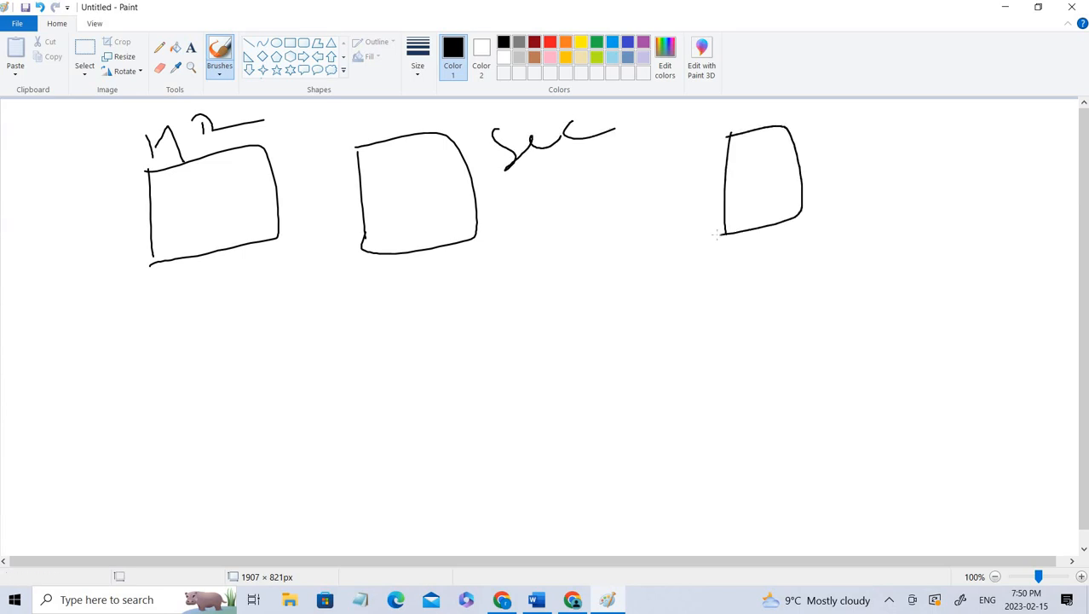
pyautogui.moveTo(819, 125)
pyautogui.mouseDown()
pyautogui.moveTo(862, 145)
pyautogui.moveTo(890, 141)
pyautogui.moveTo(918, 109)
pyautogui.mouseUp()
pyautogui.moveTo(62, 132)
pyautogui.mouseDown()
pyautogui.moveTo(110, 296)
pyautogui.moveTo(431, 293)
pyautogui.moveTo(847, 274)
pyautogui.moveTo(914, 258)
pyautogui.mouseUp()
pyautogui.moveTo(952, 106)
pyautogui.mouseDown()
pyautogui.moveTo(960, 257)
pyautogui.moveTo(857, 276)
pyautogui.mouseUp()
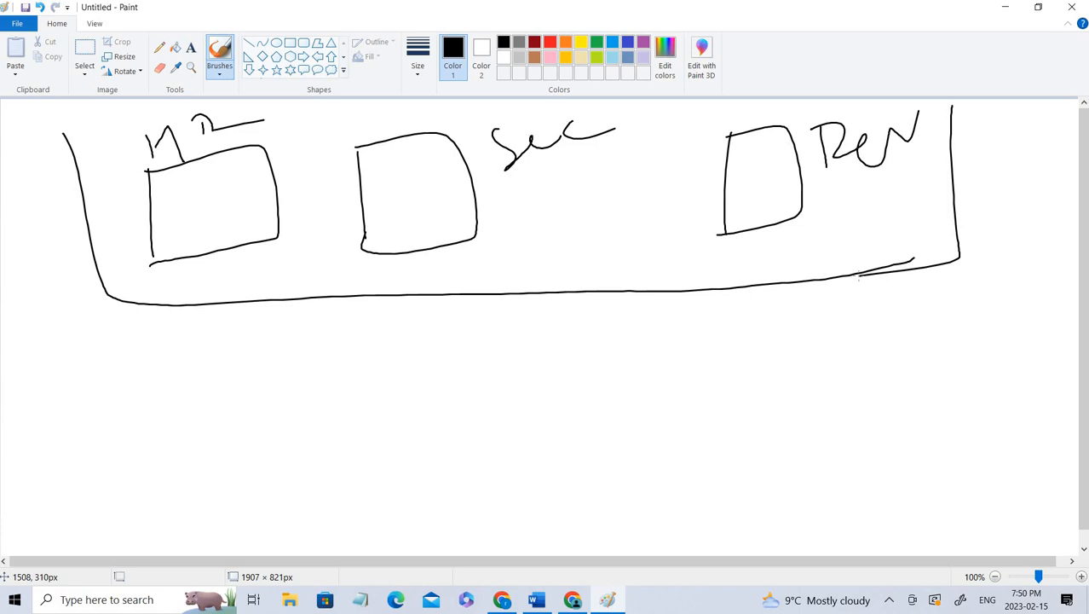
# - Handwrite the numbers 1 to 7 in a row below the frame
pyautogui.click(206, 397)
pyautogui.moveTo(225, 425); pyautogui.dragTo(233, 460)
pyautogui.moveTo(283, 412)
pyautogui.mouseDown()
pyautogui.moveTo(302, 413)
pyautogui.moveTo(331, 442)
pyautogui.mouseUp()
pyautogui.moveTo(348, 406); pyautogui.dragTo(378, 463)
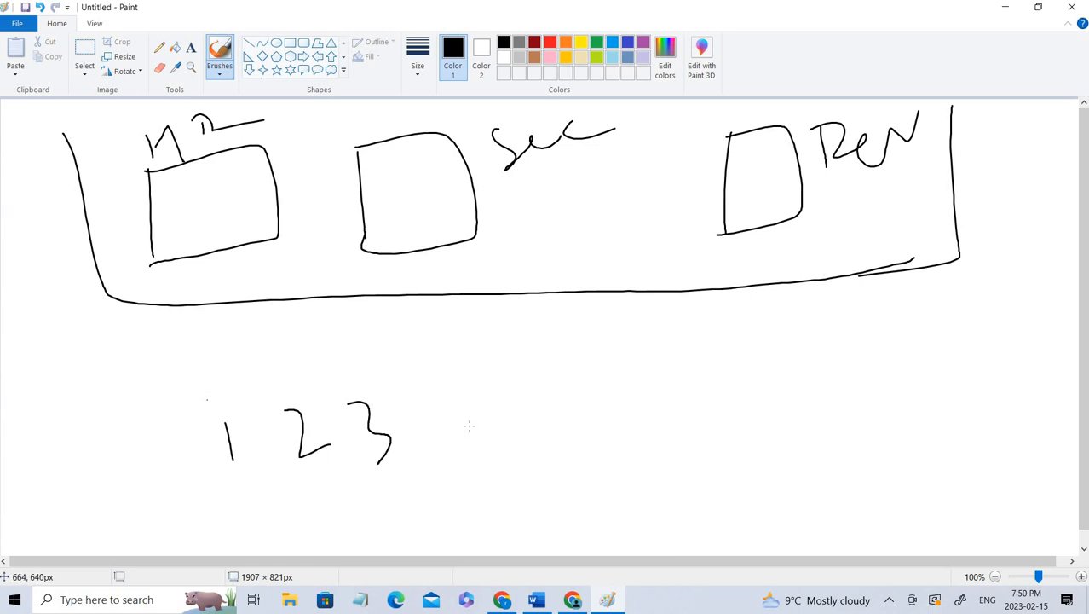
pyautogui.moveTo(448, 388); pyautogui.dragTo(478, 454)
pyautogui.moveTo(525, 390)
pyautogui.mouseDown()
pyautogui.moveTo(522, 463)
pyautogui.moveTo(558, 384)
pyautogui.moveTo(596, 438)
pyautogui.mouseUp()
pyautogui.click(590, 389)
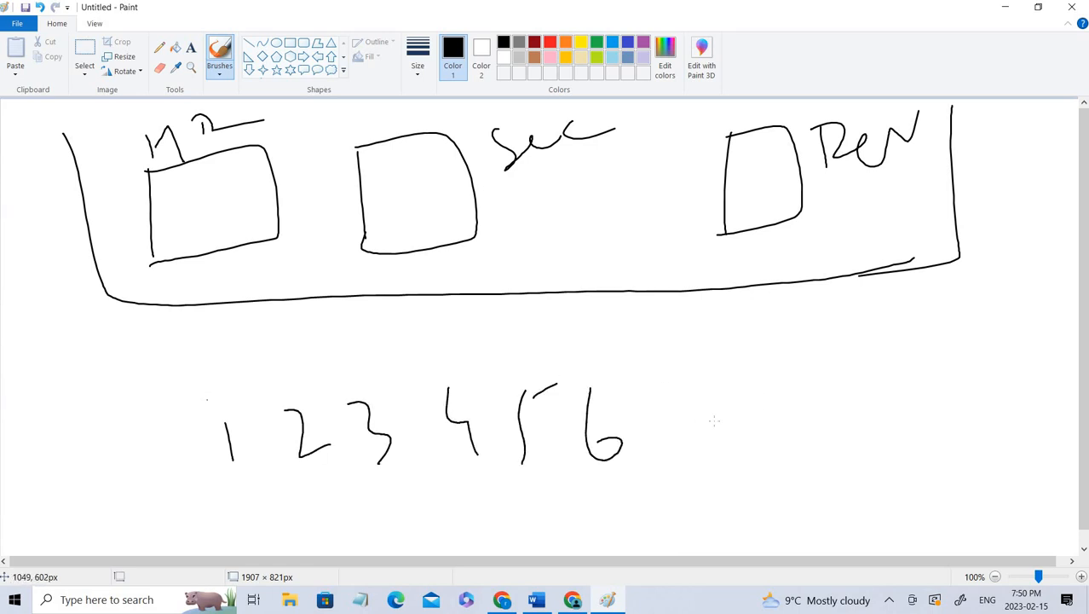
pyautogui.moveTo(656, 383)
pyautogui.mouseDown()
pyautogui.moveTo(699, 441)
pyautogui.moveTo(765, 400)
pyautogui.mouseUp()
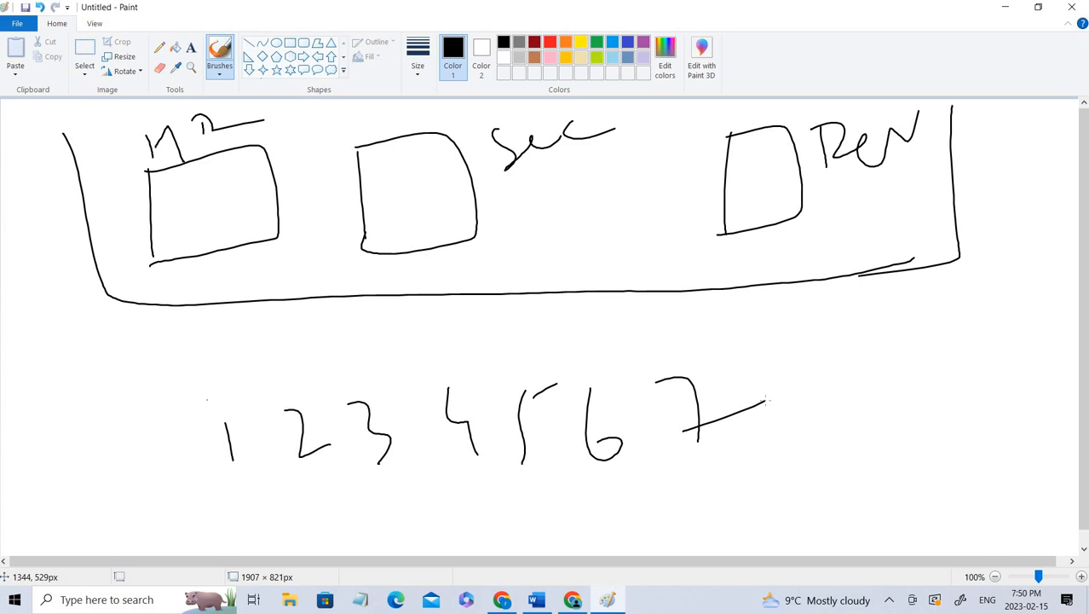
# - Circle the numbers as three groups: 1 and 2, 3 and 4, and 5 to 7
pyautogui.moveTo(213, 388)
pyautogui.mouseDown()
pyautogui.moveTo(299, 486)
pyautogui.moveTo(192, 405)
pyautogui.mouseUp()
pyautogui.moveTo(450, 325)
pyautogui.mouseDown()
pyautogui.moveTo(443, 503)
pyautogui.moveTo(417, 334)
pyautogui.mouseUp()
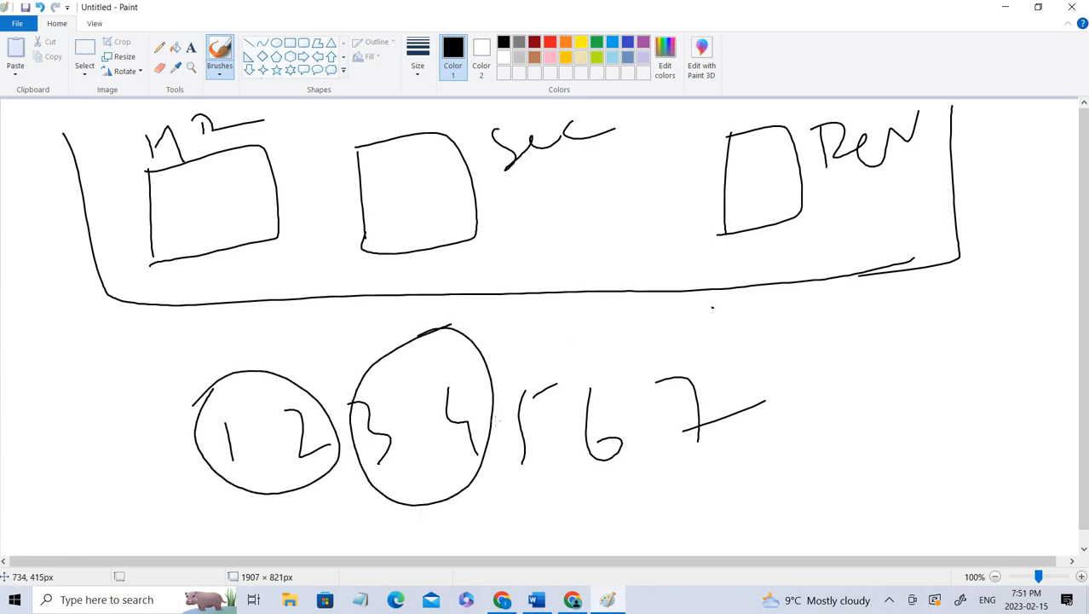
pyautogui.moveTo(713, 307)
pyautogui.mouseDown()
pyautogui.moveTo(501, 385)
pyautogui.moveTo(743, 331)
pyautogui.moveTo(649, 311)
pyautogui.mouseUp()
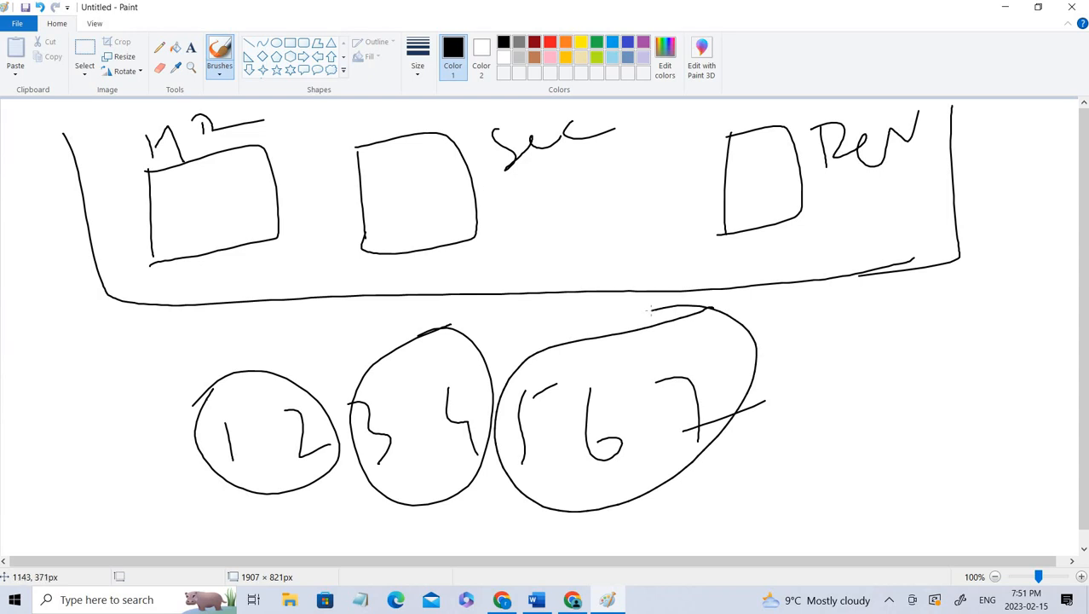
# - Handwrite 1000 below the ReN label, across the frame's right edge
pyautogui.moveTo(887, 215)
pyautogui.mouseDown()
pyautogui.moveTo(886, 243)
pyautogui.moveTo(917, 218)
pyautogui.mouseUp()
pyautogui.moveTo(924, 208)
pyautogui.mouseDown()
pyautogui.moveTo(926, 228)
pyautogui.moveTo(910, 211)
pyautogui.mouseUp()
pyautogui.moveTo(966, 188); pyautogui.dragTo(1004, 176)
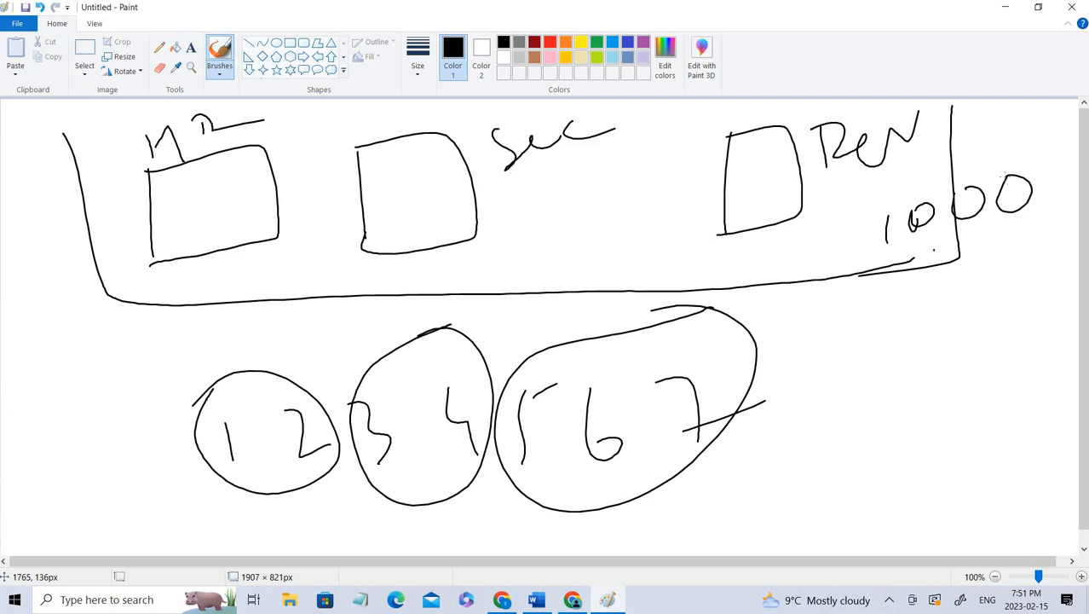
# - Retrace and circle the MR box, and draw an arrow from it to the 1-2 group and strokes toward the lower left
pyautogui.moveTo(233, 326); pyautogui.dragTo(232, 290)
pyautogui.moveTo(281, 257); pyautogui.dragTo(216, 283)
pyautogui.moveTo(145, 178)
pyautogui.mouseDown()
pyautogui.moveTo(156, 277)
pyautogui.moveTo(281, 258)
pyautogui.moveTo(258, 145)
pyautogui.moveTo(233, 156)
pyautogui.mouseUp()
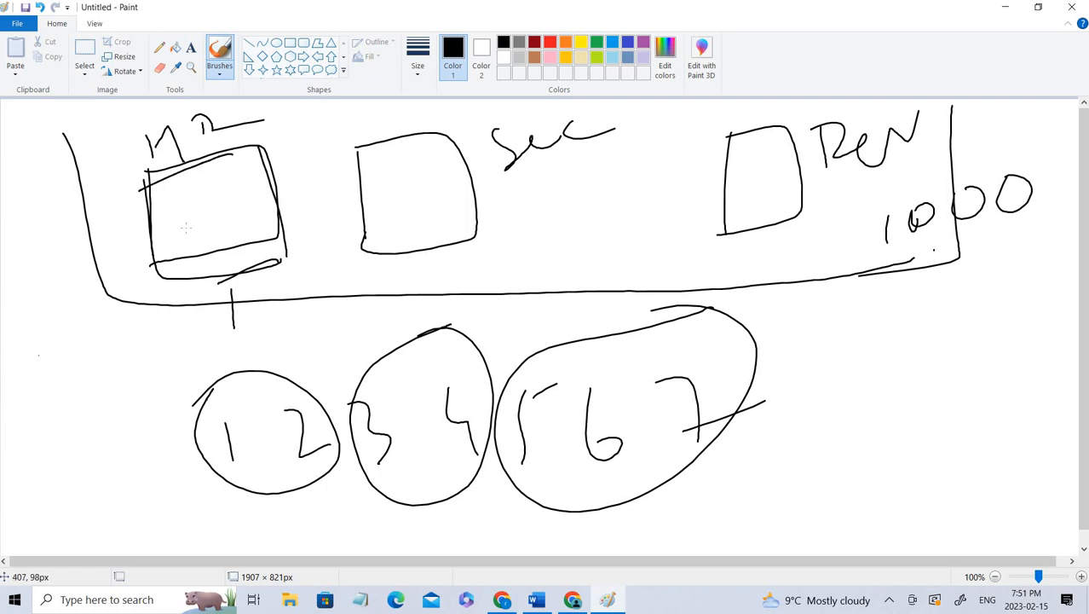
pyautogui.moveTo(37, 354)
pyautogui.mouseDown()
pyautogui.moveTo(187, 226)
pyautogui.moveTo(135, 299)
pyautogui.mouseUp()
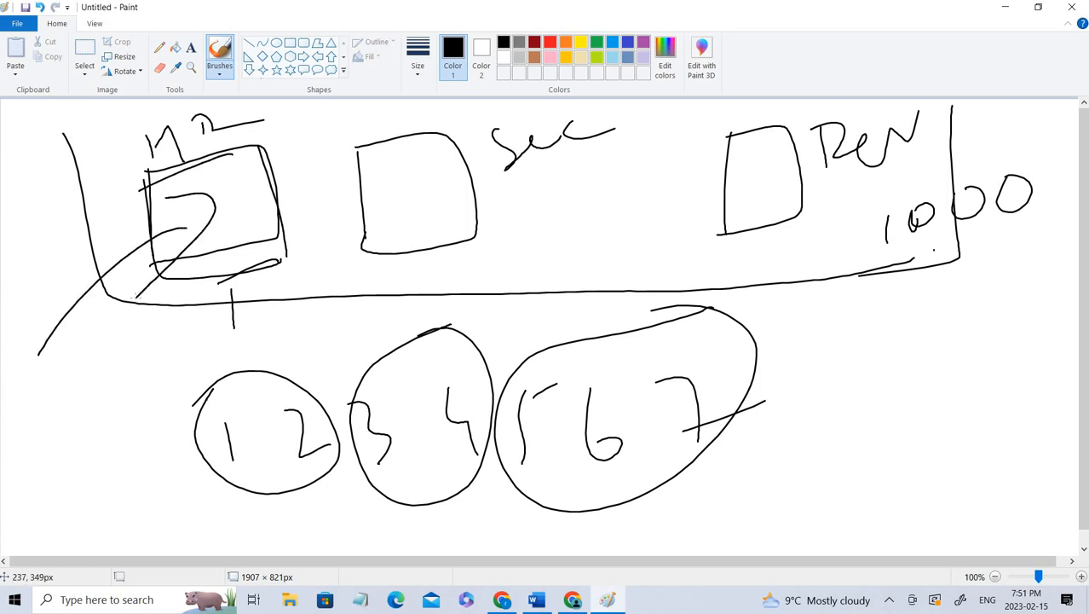
pyautogui.moveTo(210, 136)
pyautogui.mouseDown()
pyautogui.moveTo(215, 302)
pyautogui.moveTo(264, 158)
pyautogui.moveTo(256, 152)
pyautogui.mouseUp()
pyautogui.moveTo(245, 231)
pyautogui.mouseDown()
pyautogui.moveTo(247, 387)
pyautogui.moveTo(285, 322)
pyautogui.mouseUp()
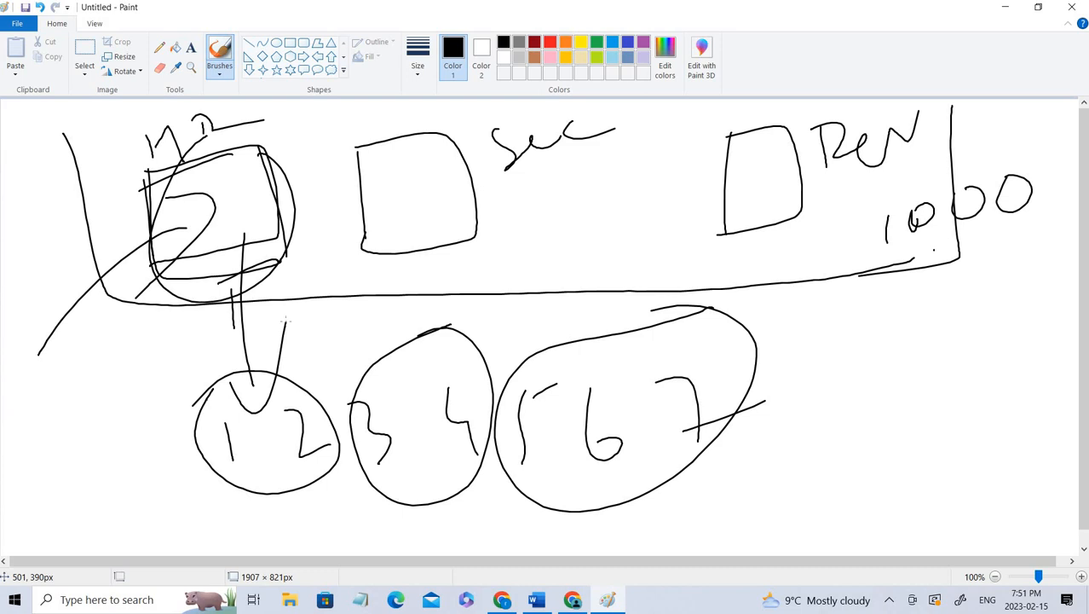
pyautogui.moveTo(167, 251); pyautogui.dragTo(58, 358)
pyautogui.moveTo(182, 195); pyautogui.dragTo(126, 342)
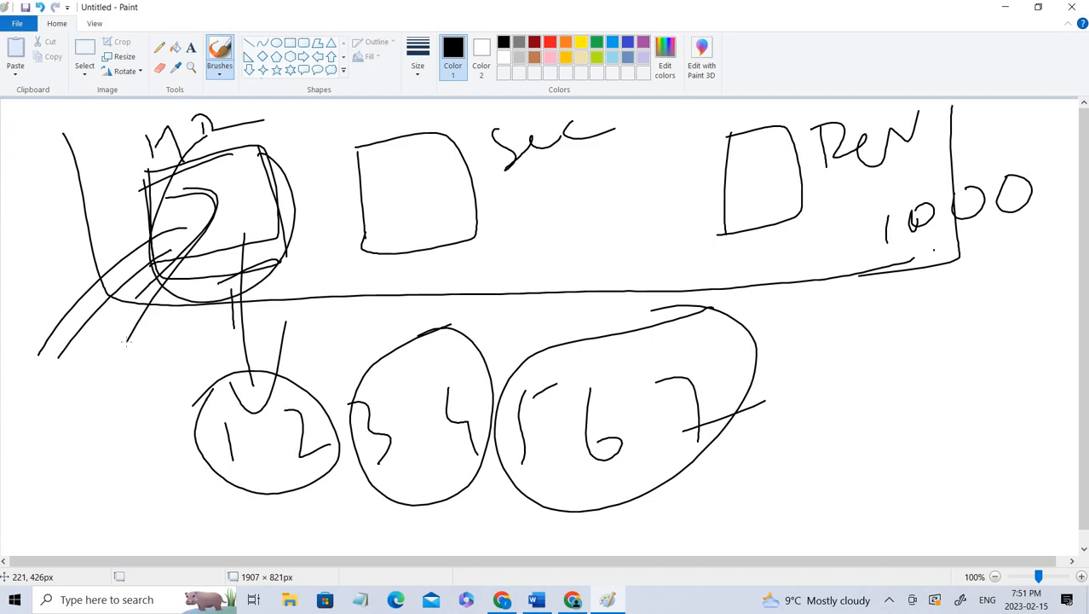
# - Retrace the ReN box, add an arrow into it and one down to the 5-7 group, and circle the 1-2 group again
pyautogui.moveTo(734, 120)
pyautogui.mouseDown()
pyautogui.moveTo(789, 131)
pyautogui.moveTo(778, 205)
pyautogui.mouseUp()
pyautogui.moveTo(34, 294); pyautogui.dragTo(37, 334)
pyautogui.moveTo(17, 322)
pyautogui.mouseDown()
pyautogui.moveTo(19, 343)
pyautogui.moveTo(85, 280)
pyautogui.mouseUp()
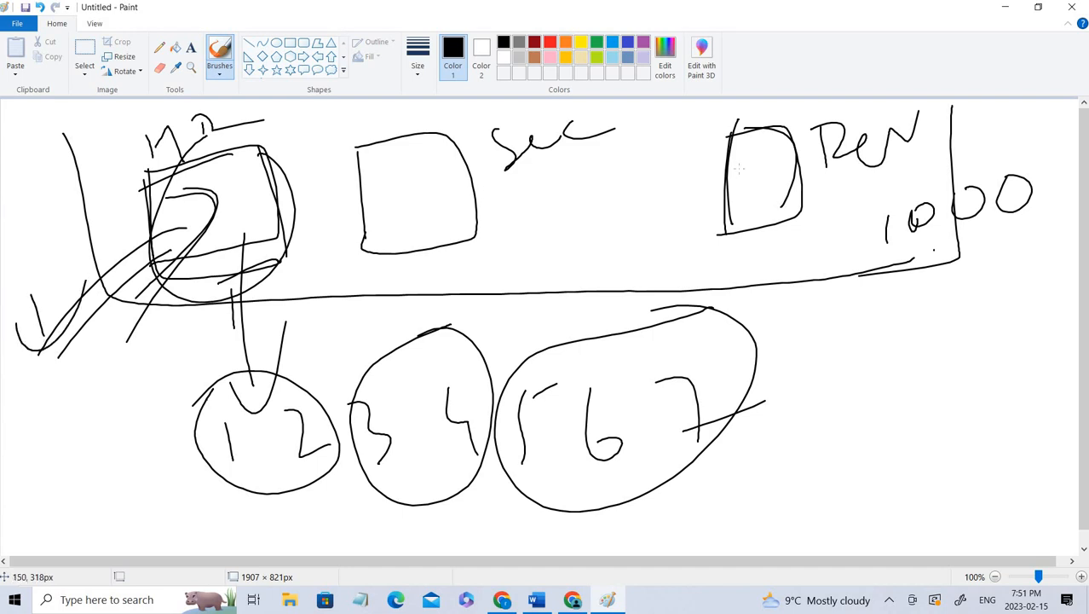
pyautogui.moveTo(690, 167)
pyautogui.mouseDown()
pyautogui.moveTo(726, 164)
pyautogui.moveTo(723, 206)
pyautogui.mouseUp()
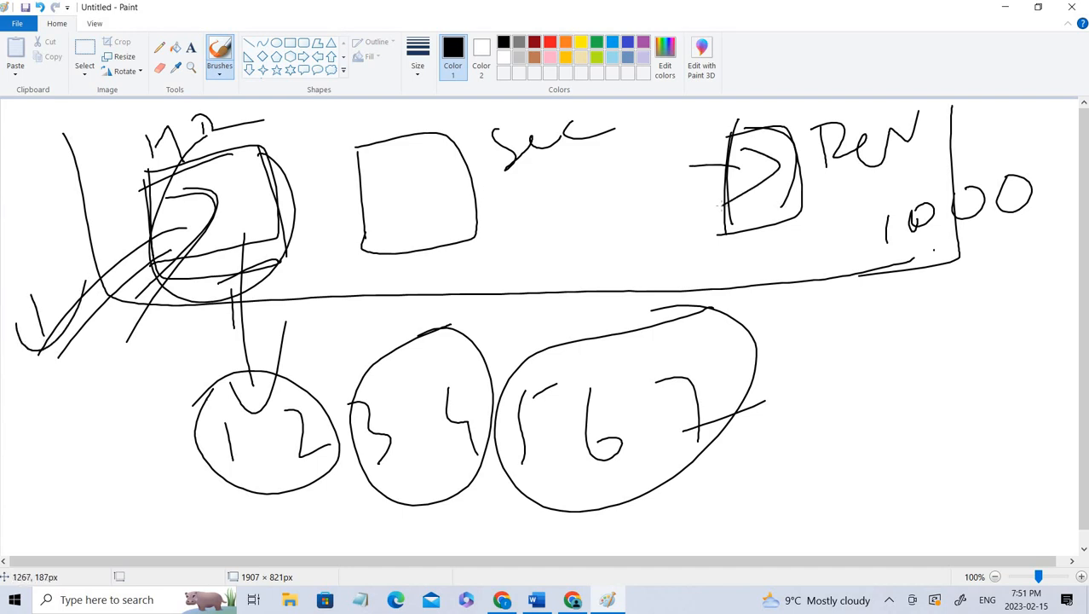
pyautogui.moveTo(247, 373)
pyautogui.mouseDown()
pyautogui.moveTo(194, 422)
pyautogui.moveTo(302, 503)
pyautogui.moveTo(228, 381)
pyautogui.mouseUp()
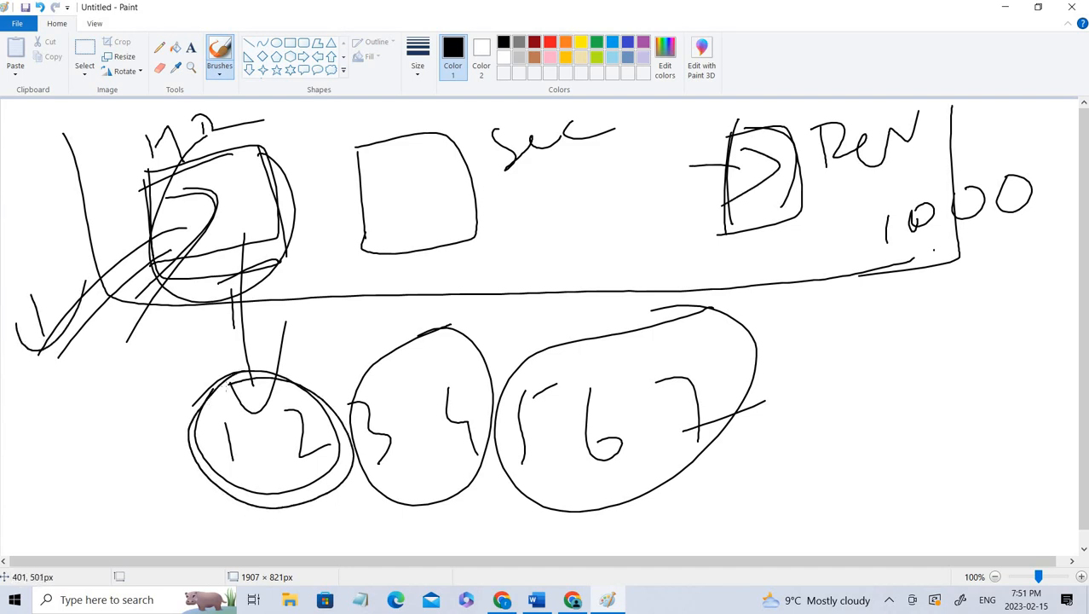
pyautogui.moveTo(760, 218); pyautogui.dragTo(726, 330)
pyautogui.moveTo(696, 315)
pyautogui.mouseDown()
pyautogui.moveTo(712, 367)
pyautogui.moveTo(758, 316)
pyautogui.mouseUp()
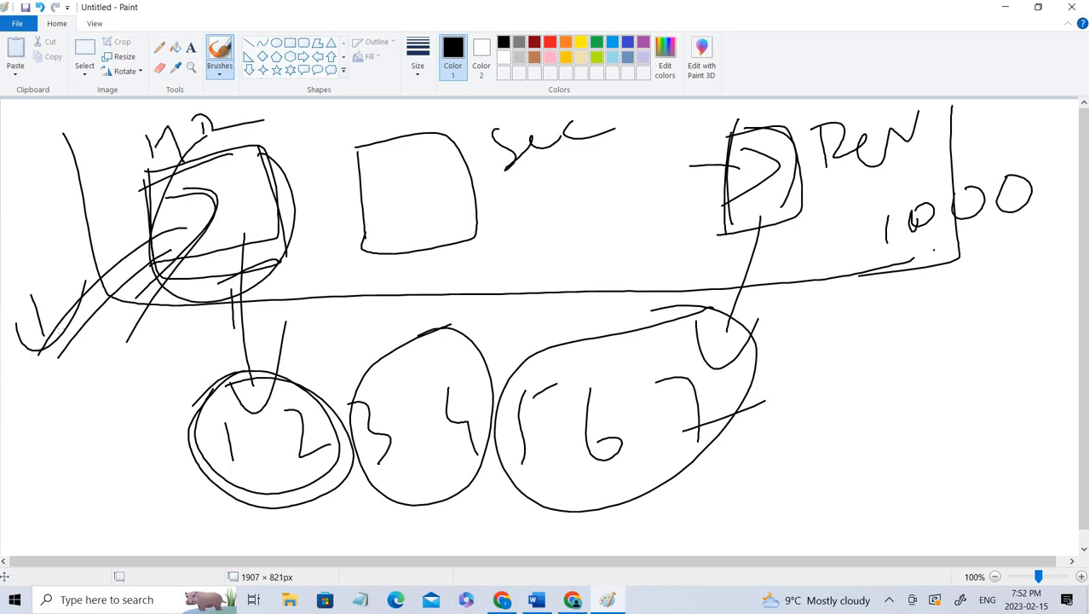
# - Switch back to the Azure New Group form and review the group type options and the explanation of Security and Microsoft 365 groups
pyautogui.click(1004, 7)
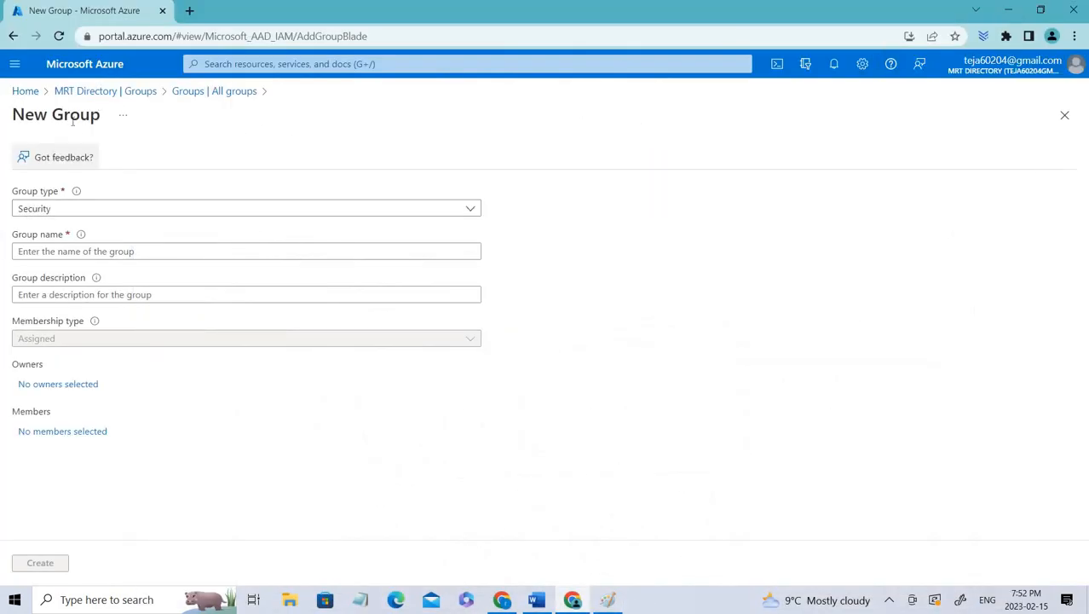
pyautogui.click(58, 212)
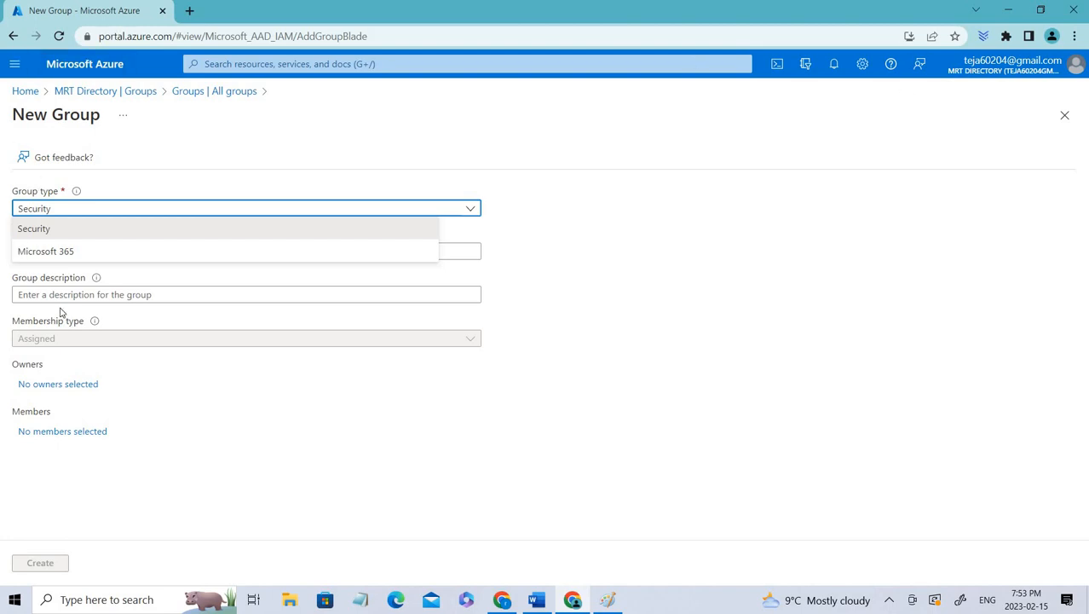
pyautogui.moveTo(76, 191)
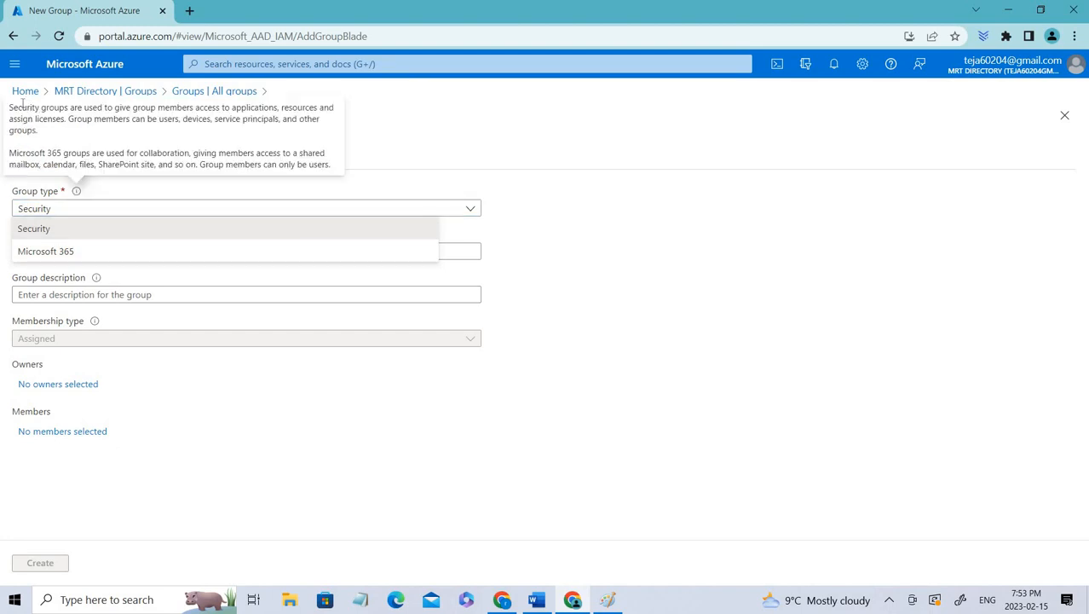
pyautogui.moveTo(10, 107); pyautogui.dragTo(54, 129)
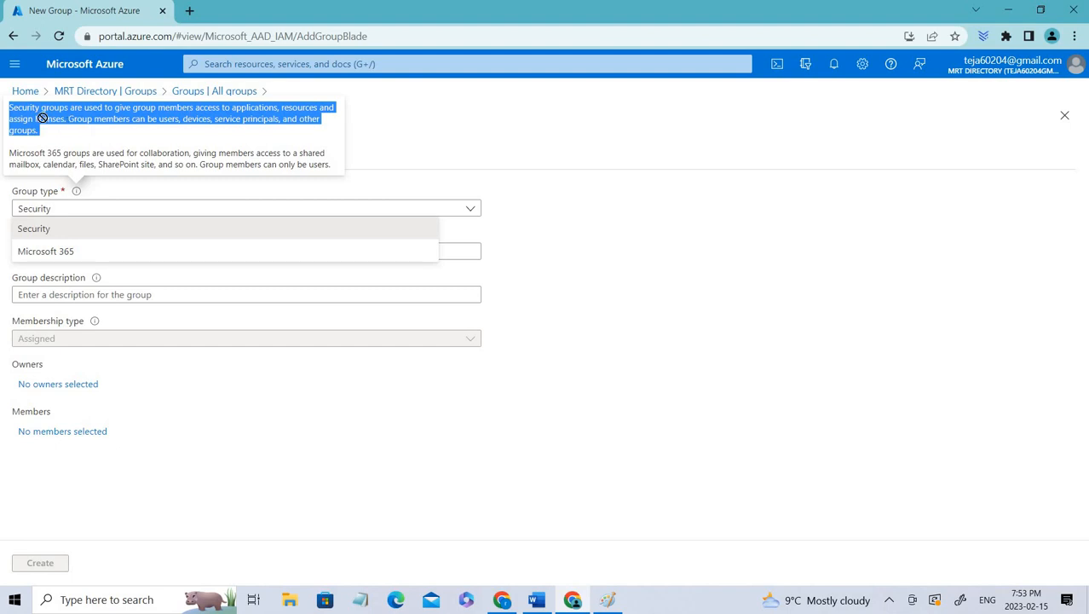
pyautogui.moveTo(31, 153); pyautogui.dragTo(124, 164)
pyautogui.click(388, 157)
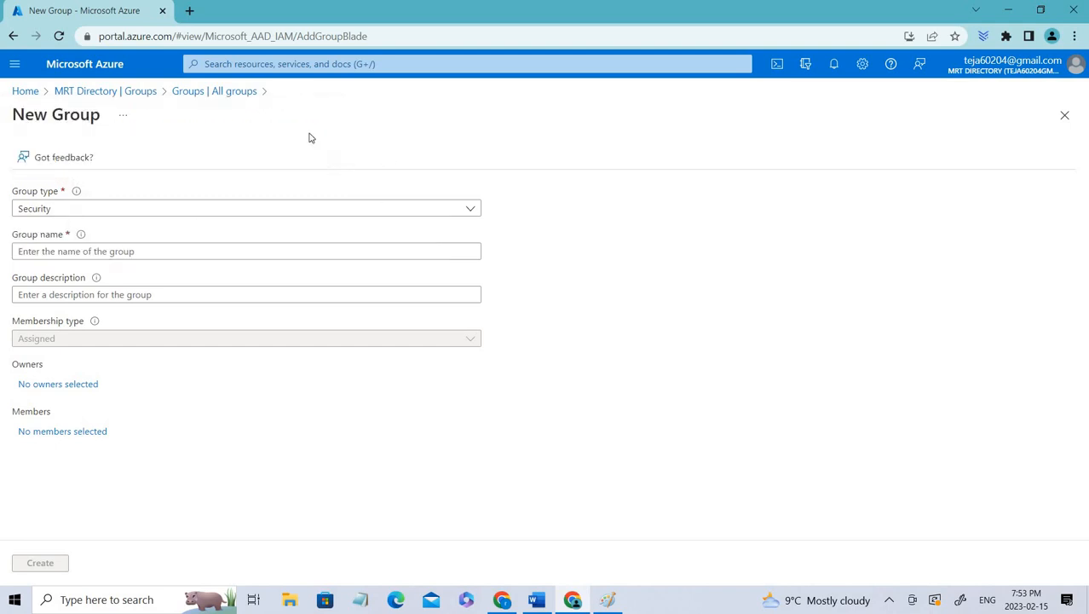
pyautogui.click(71, 210)
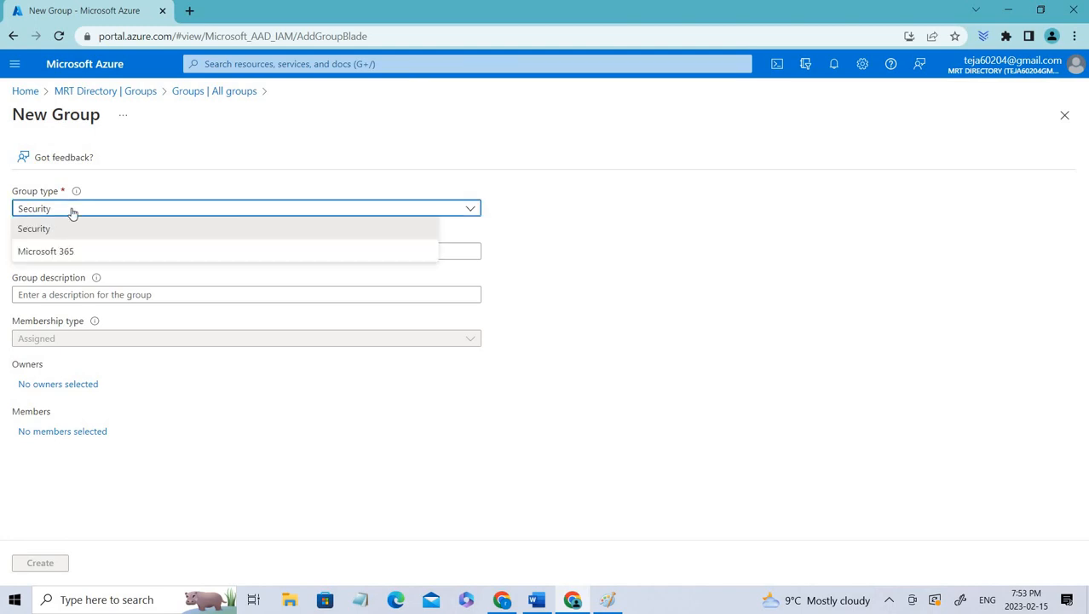
pyautogui.click(71, 210)
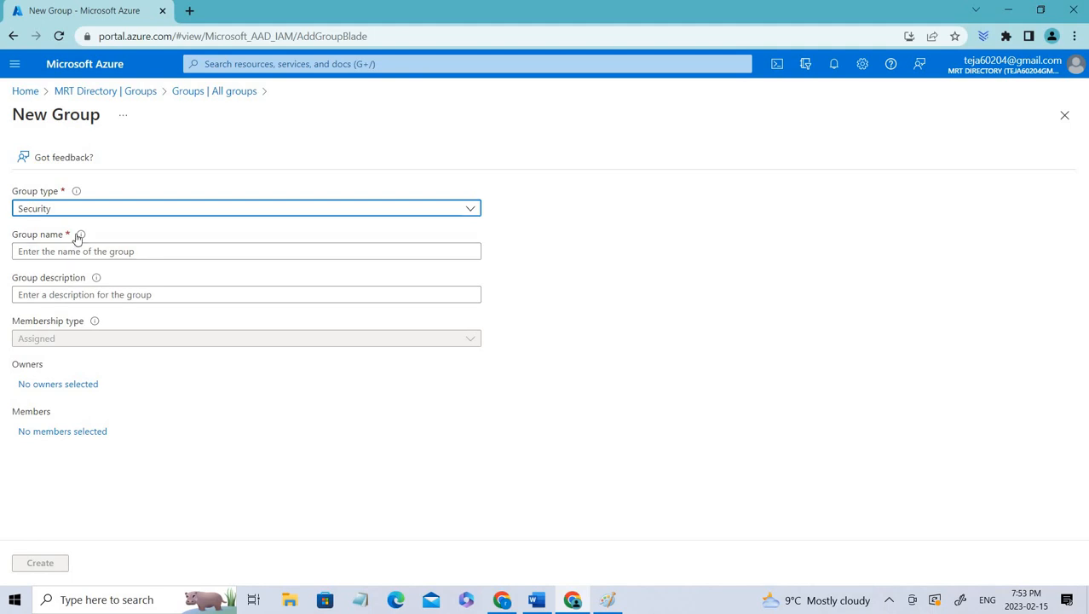
# - Name the new security group group1 and enter group1 as its description
pyautogui.moveTo(80, 235)
pyautogui.moveTo(125, 215); pyautogui.dragTo(109, 253)
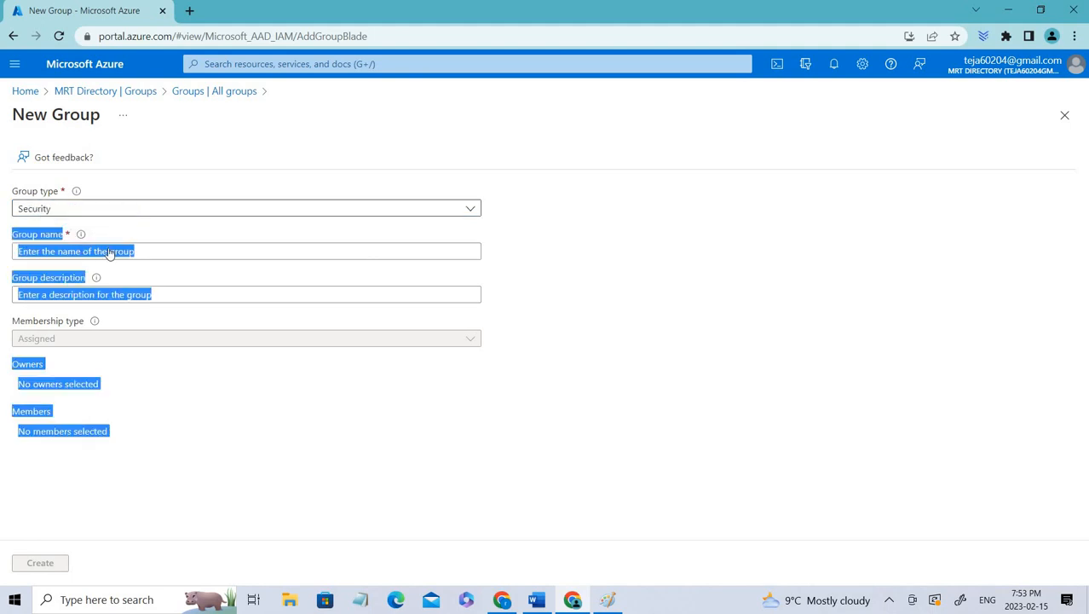
pyautogui.click(175, 292)
pyautogui.click(166, 256)
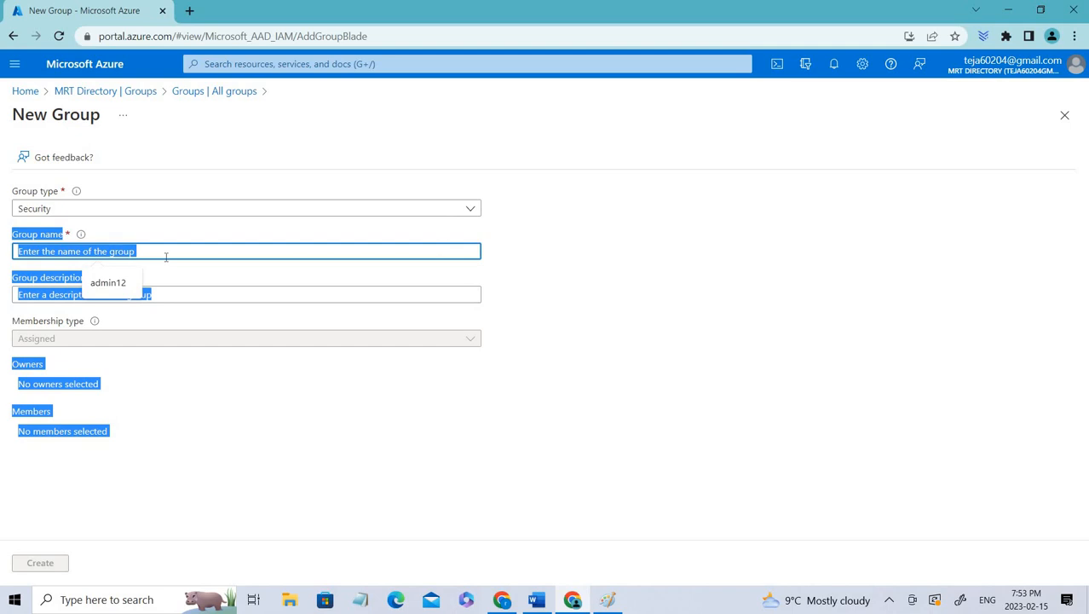
pyautogui.click(166, 256)
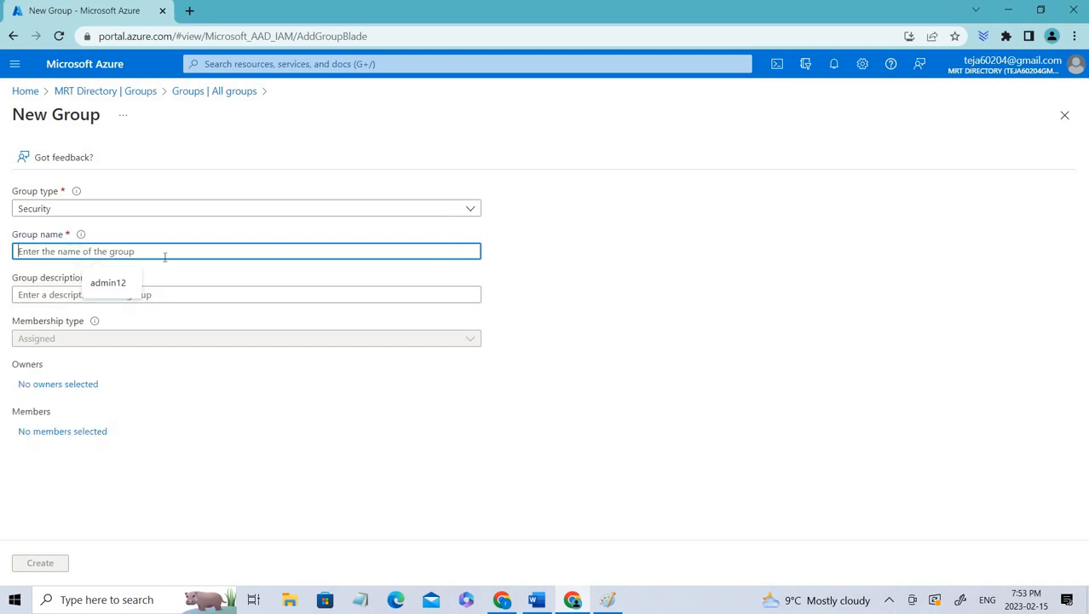
pyautogui.write('group1')
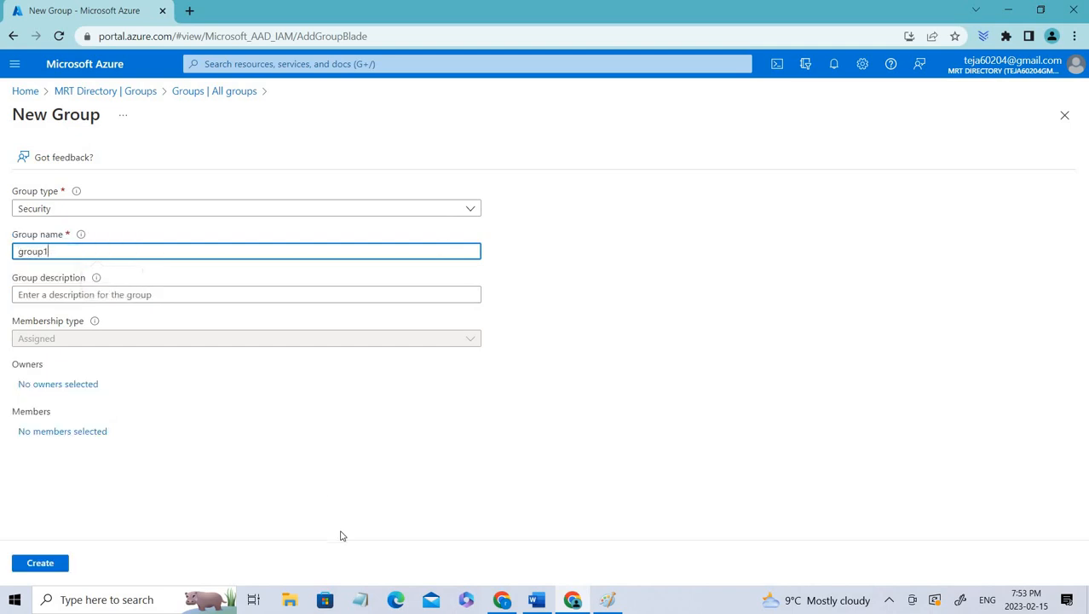
pyautogui.click(177, 288)
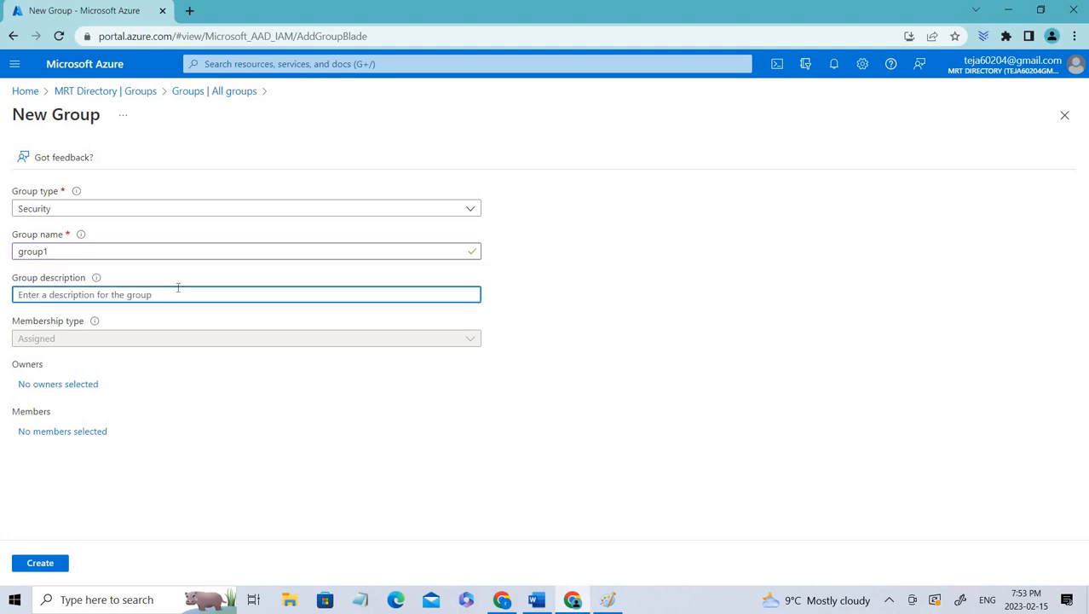
pyautogui.write('group1')
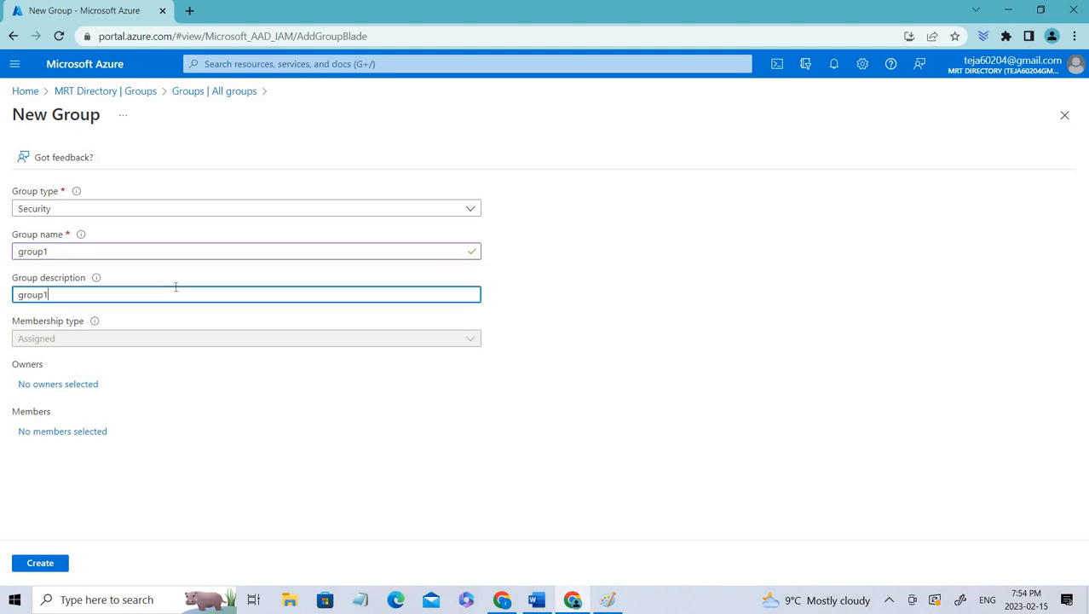
# - Assign the second user in the directory list as an owner of the new group
pyautogui.click(69, 384)
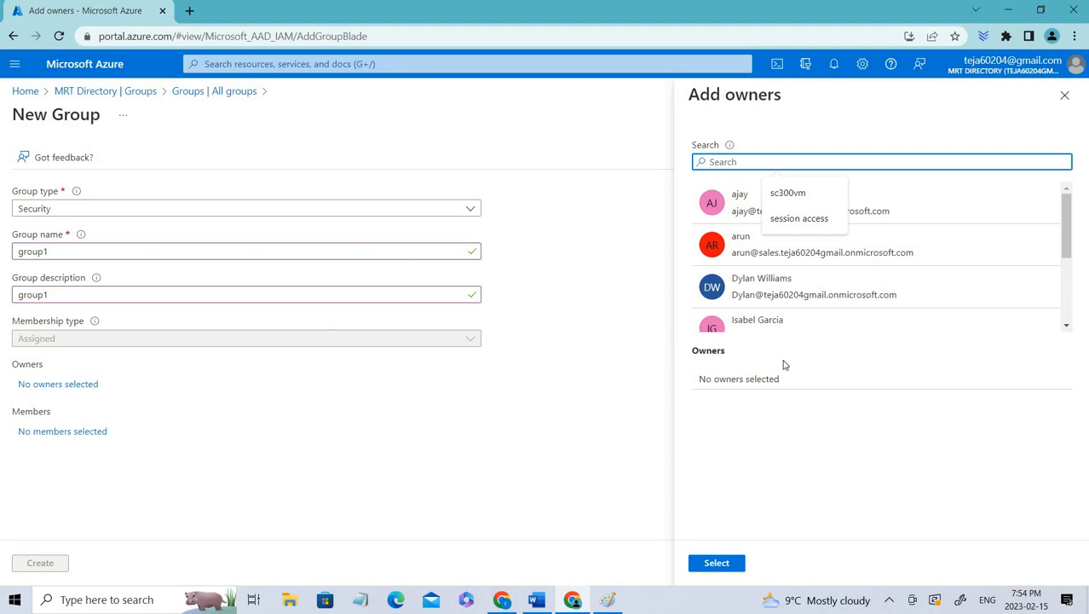
pyautogui.click(780, 252)
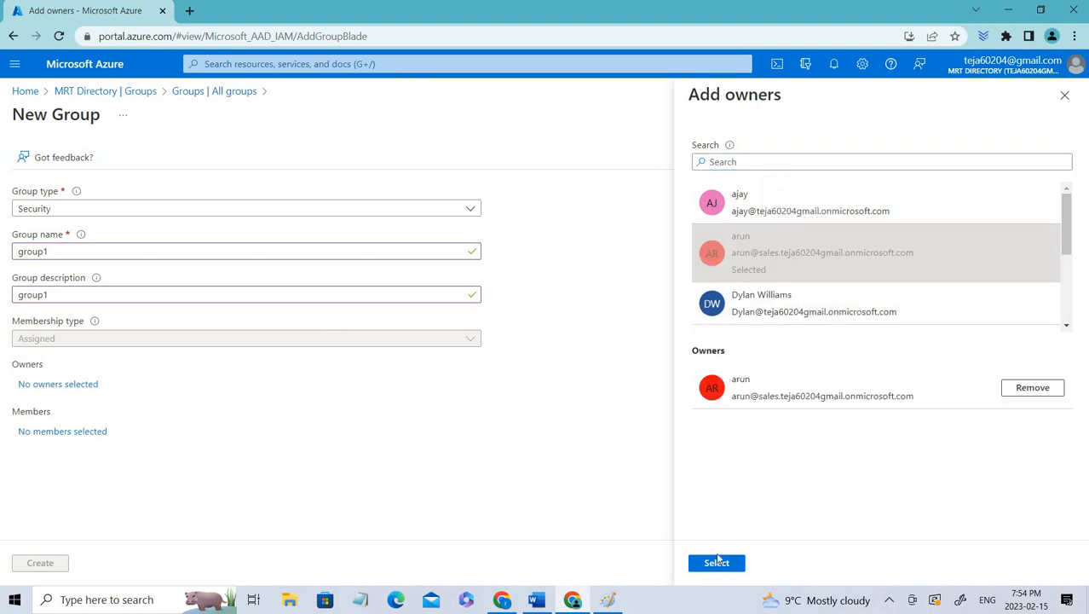
pyautogui.click(717, 562)
# - Reopen the owner selection for the group and choose a user from further down the list as owner
pyautogui.click(67, 385)
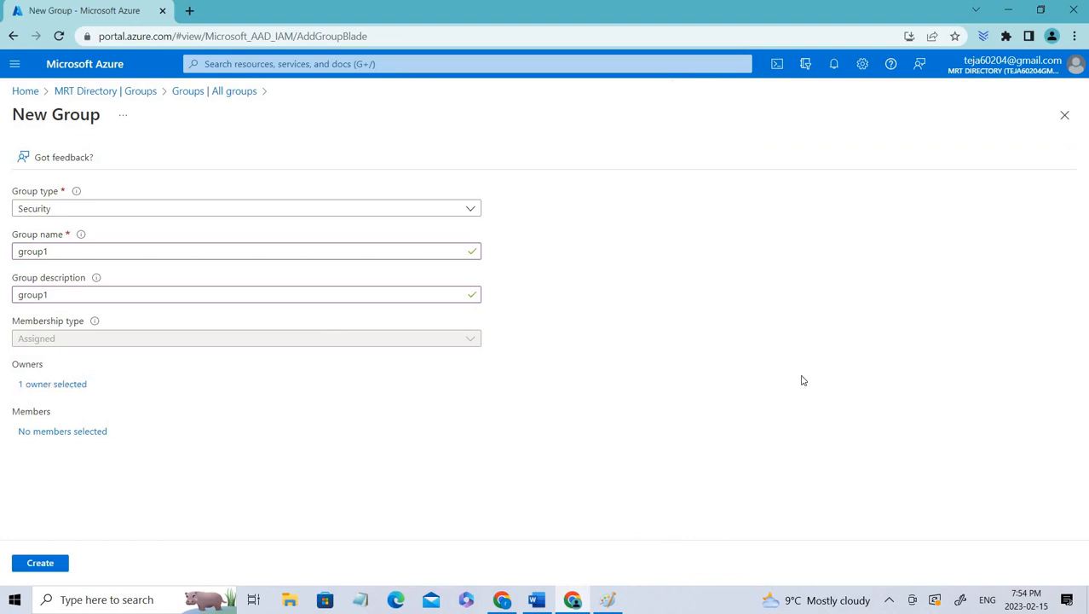
pyautogui.click(761, 257)
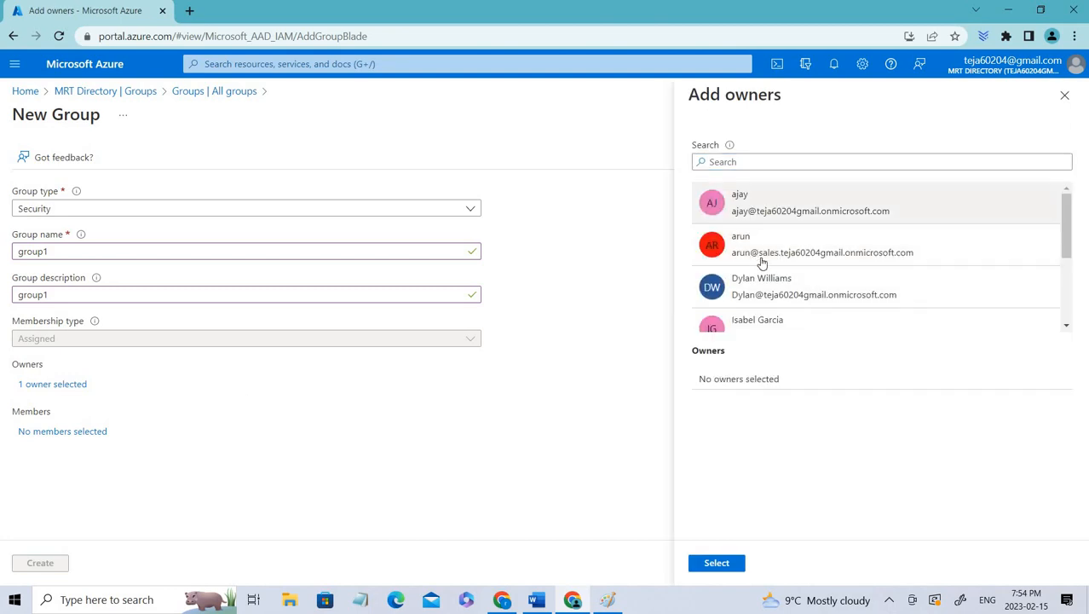
pyautogui.scroll(-3, 758, 273)
pyautogui.click(749, 309)
pyautogui.click(716, 562)
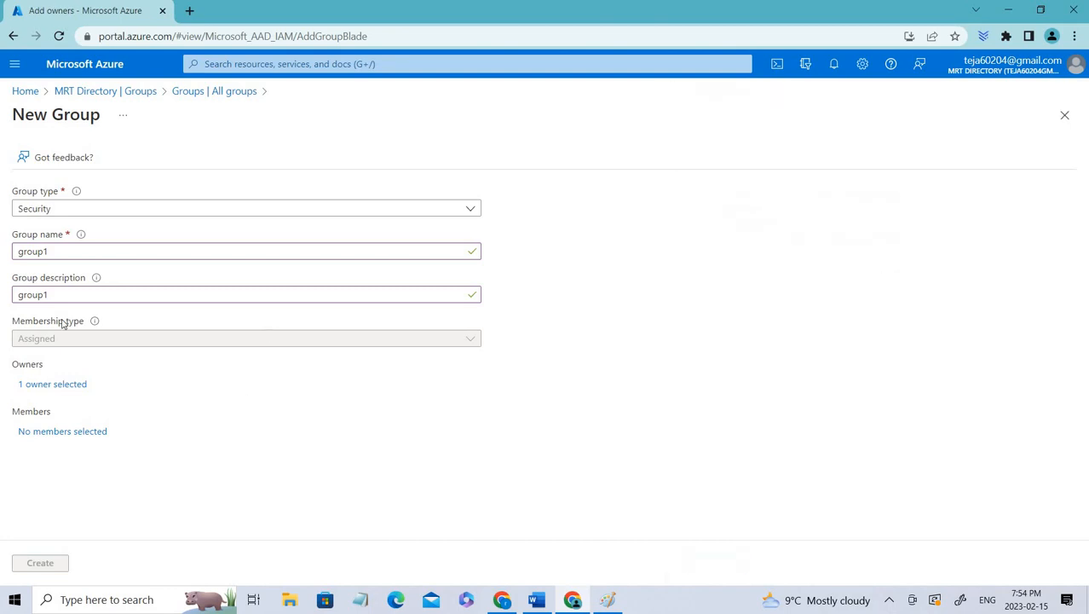
# - Add the two user accounts listed directly above and below Application Insights Configuration Service as members of the group
pyautogui.click(29, 433)
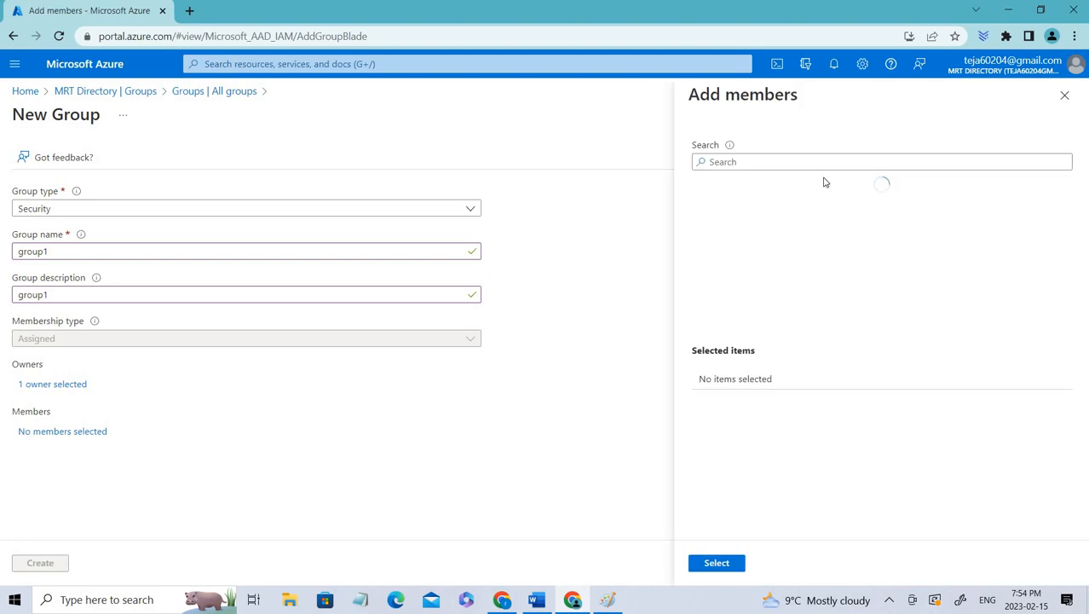
pyautogui.scroll(2, 750, 259)
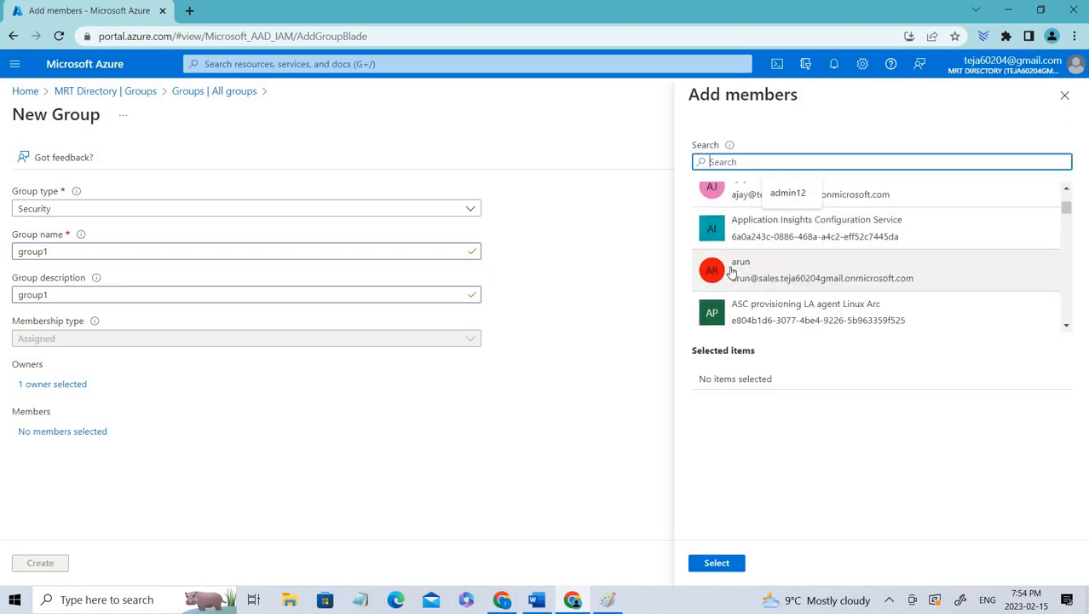
pyautogui.click(738, 271)
pyautogui.click(746, 199)
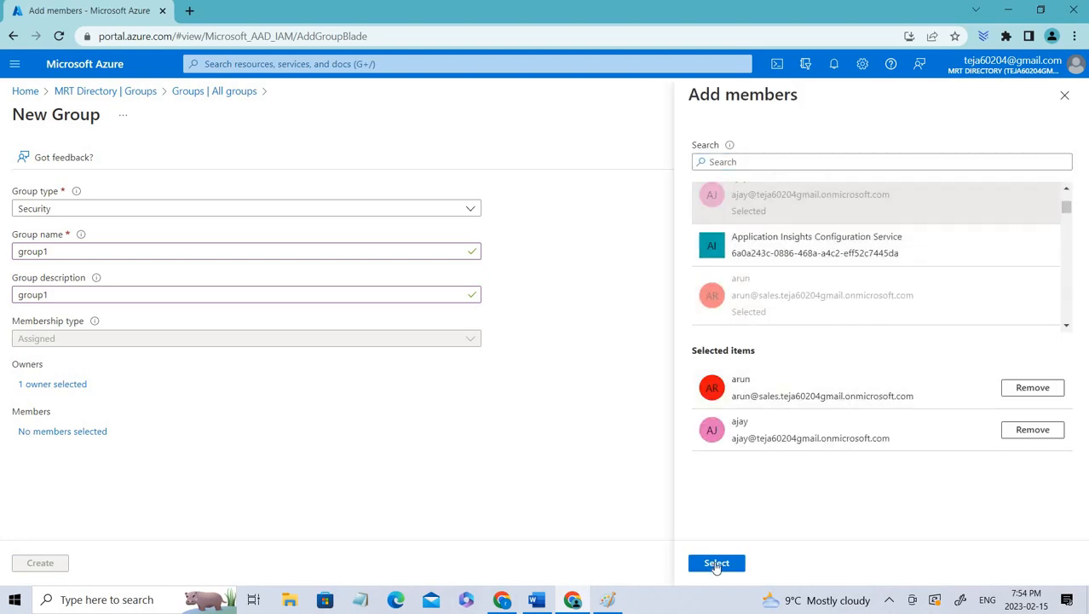
pyautogui.click(716, 563)
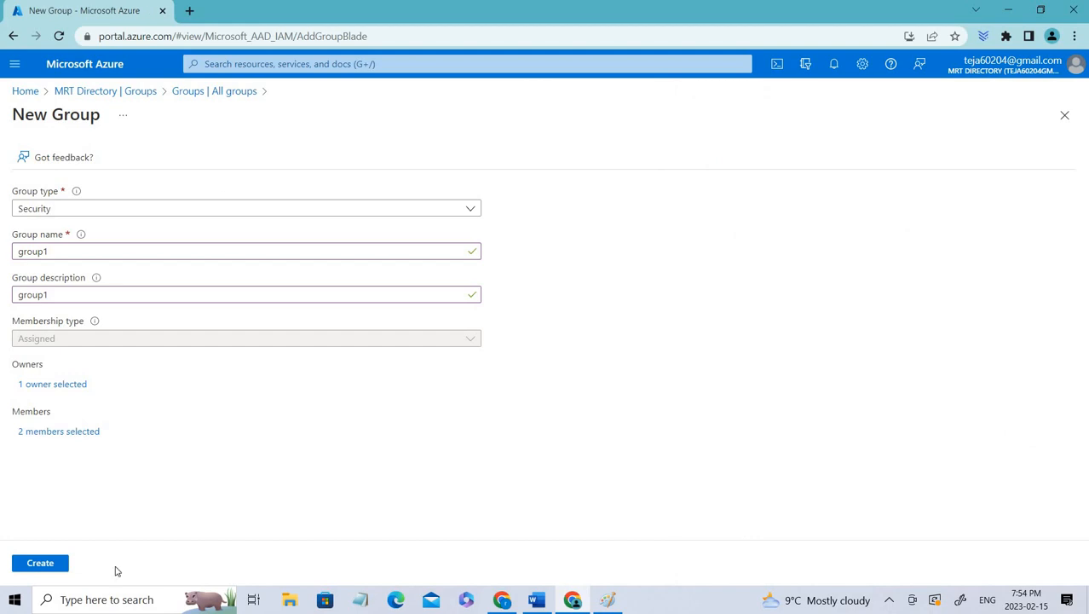
# - Create the group, check the creation notification, and refresh the list of all groups
pyautogui.click(51, 568)
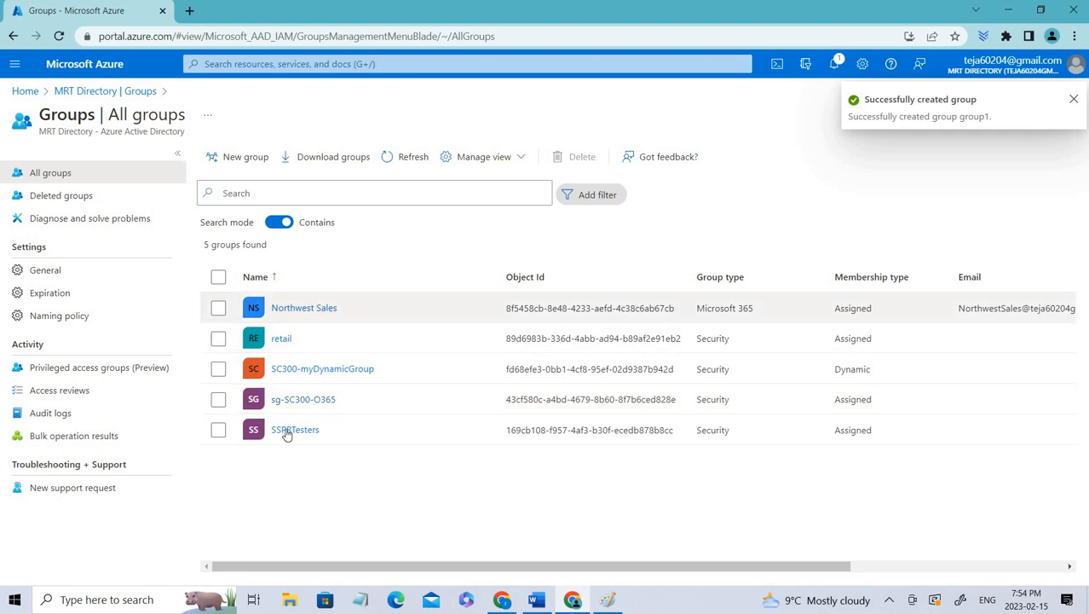
pyautogui.click(411, 166)
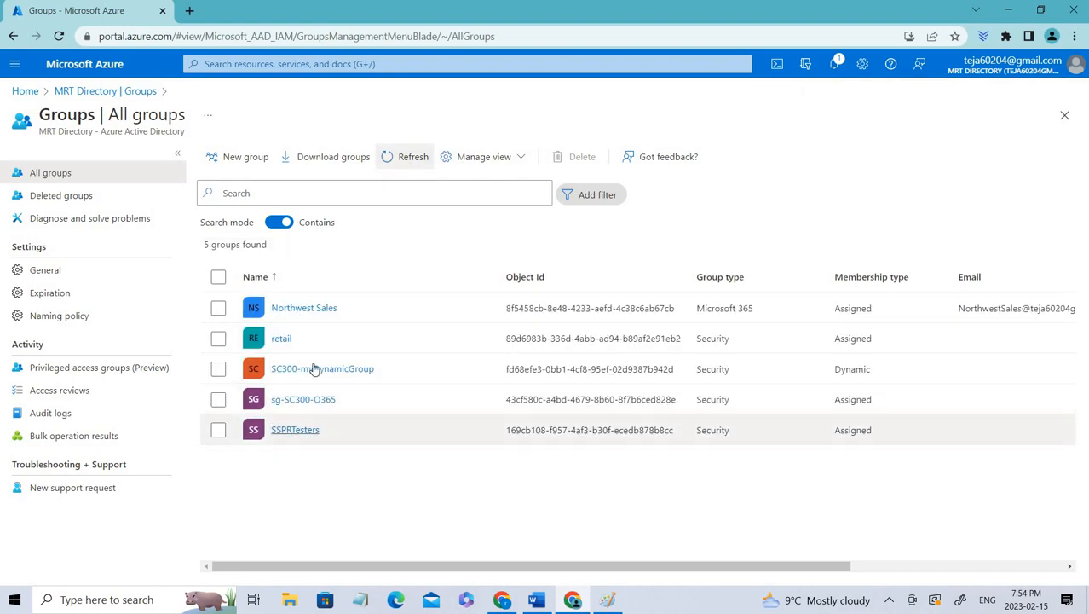
pyautogui.click(836, 65)
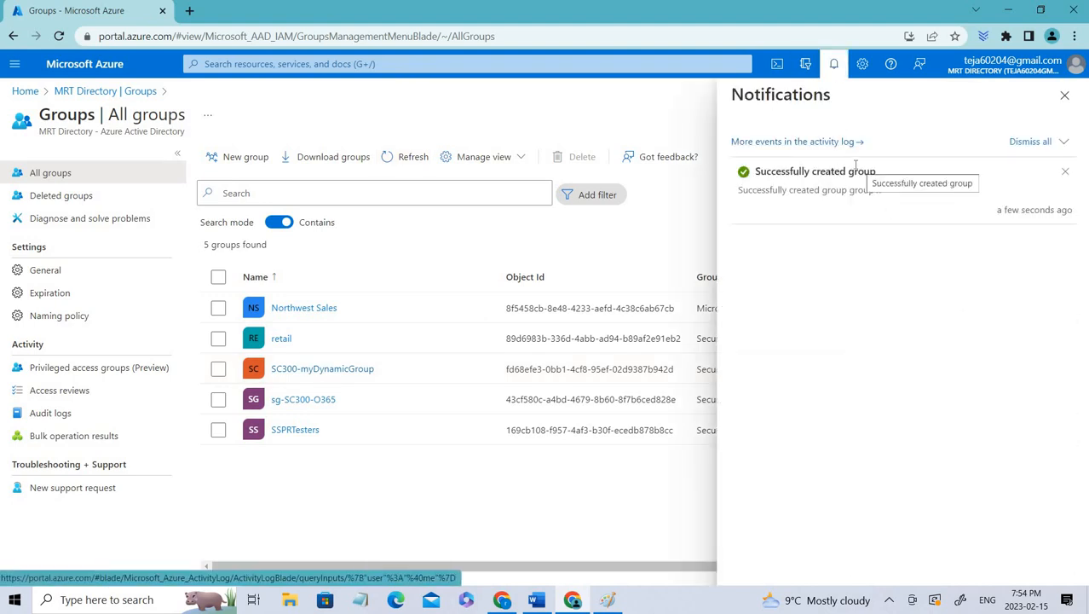
pyautogui.click(1064, 95)
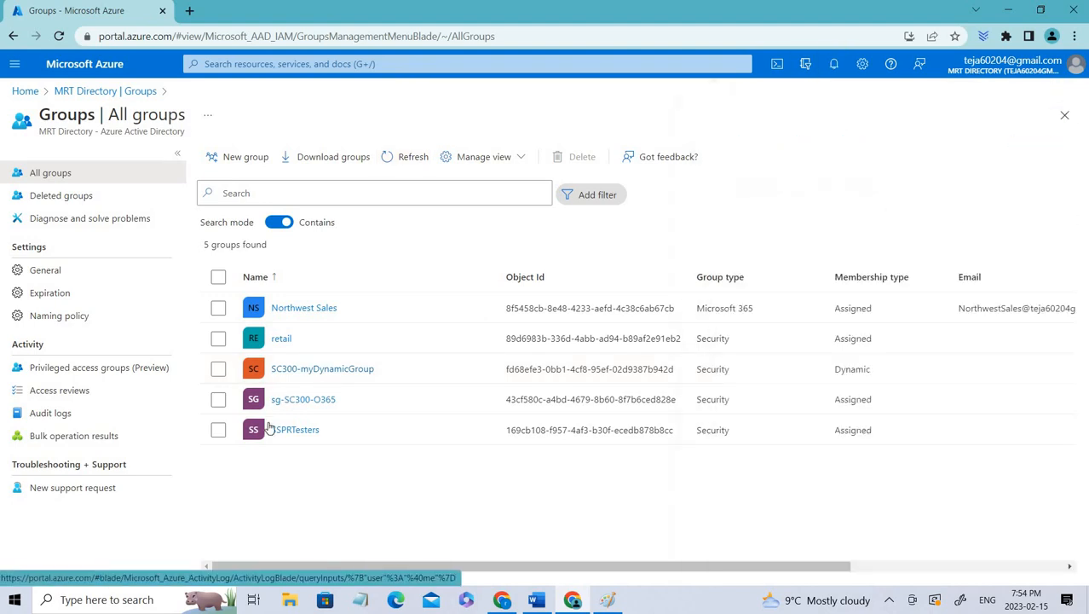
pyautogui.click(408, 156)
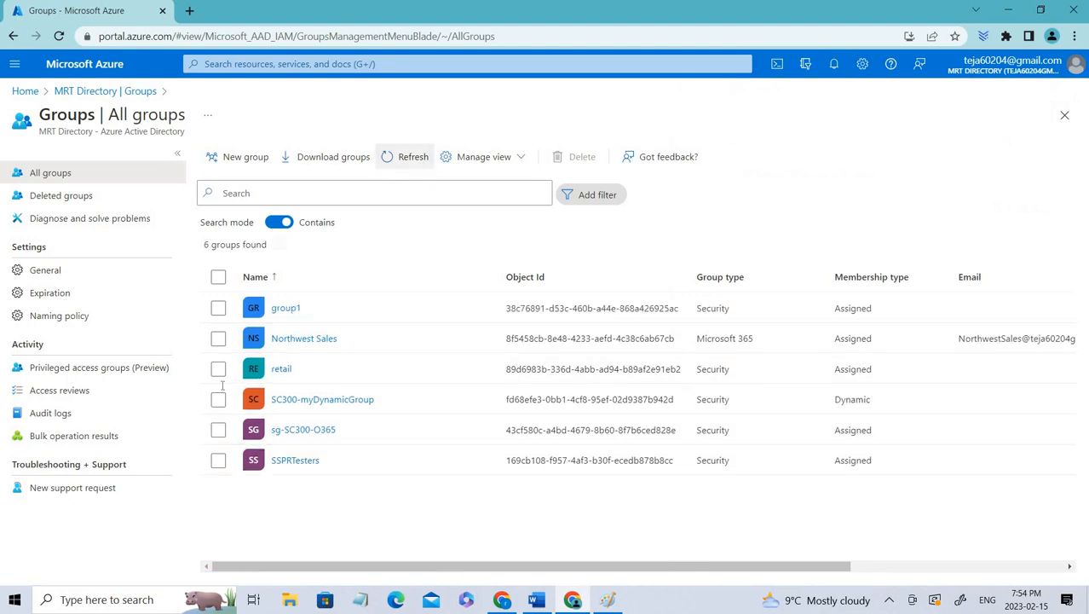
# - Open group1 and review its overview, owners and members, and return to the list of all groups
pyautogui.click(286, 308)
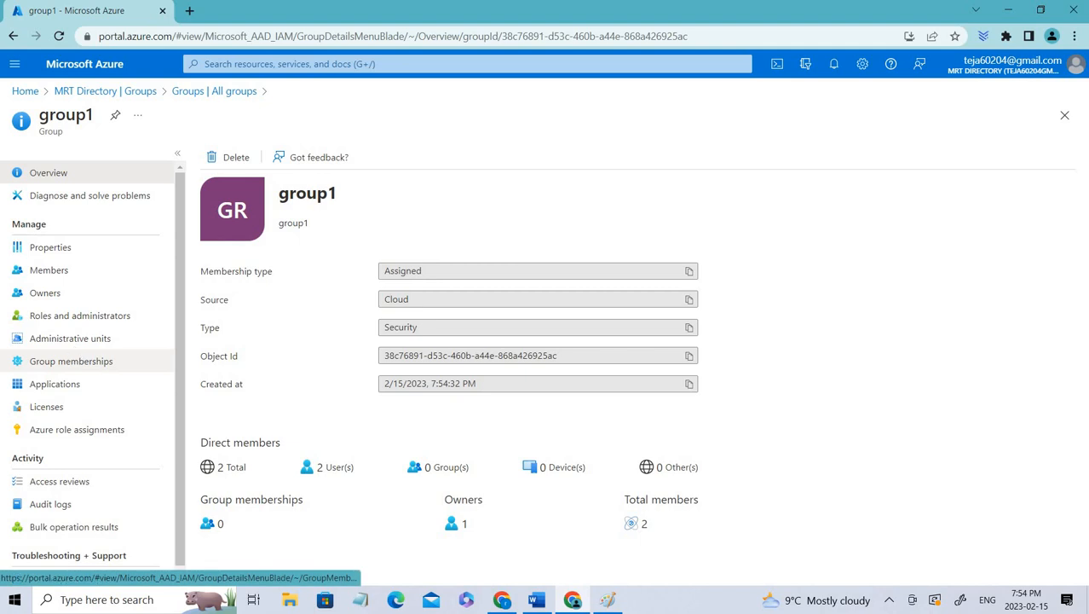
pyautogui.click(61, 290)
pyautogui.click(66, 270)
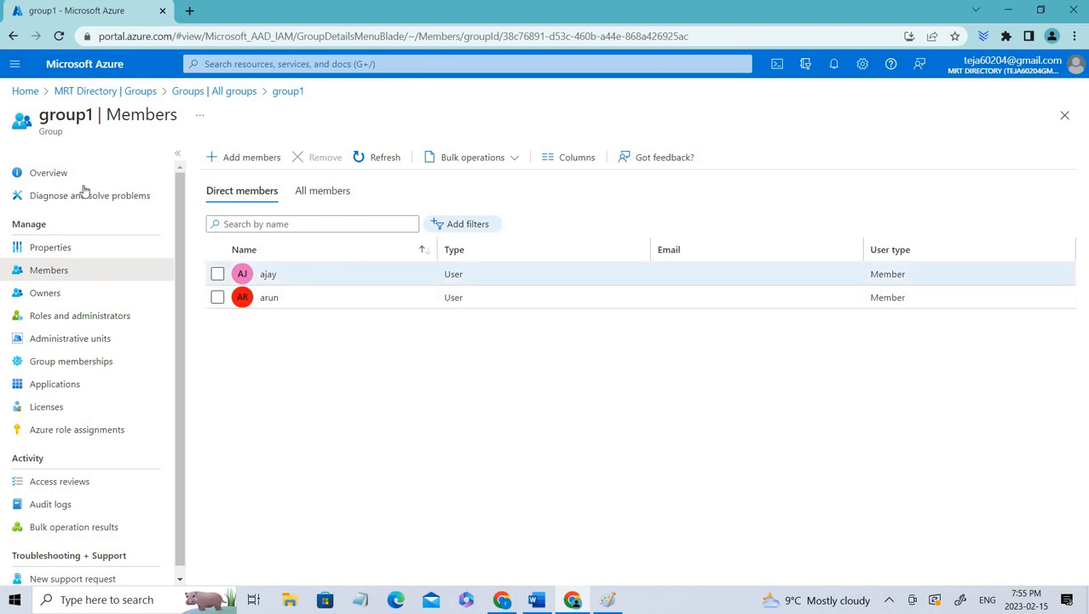
pyautogui.click(286, 91)
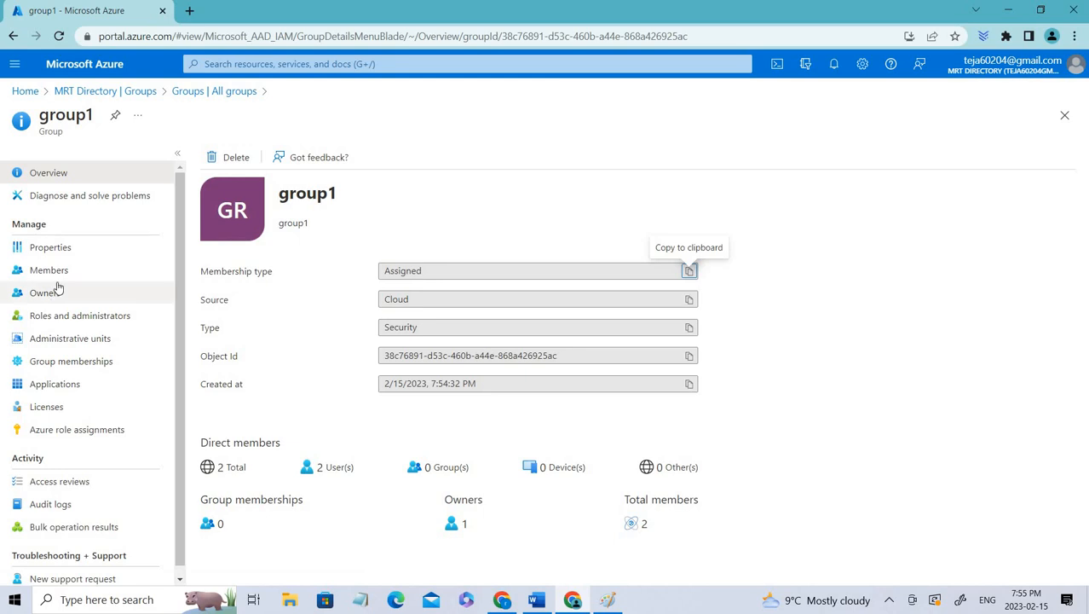
pyautogui.click(214, 92)
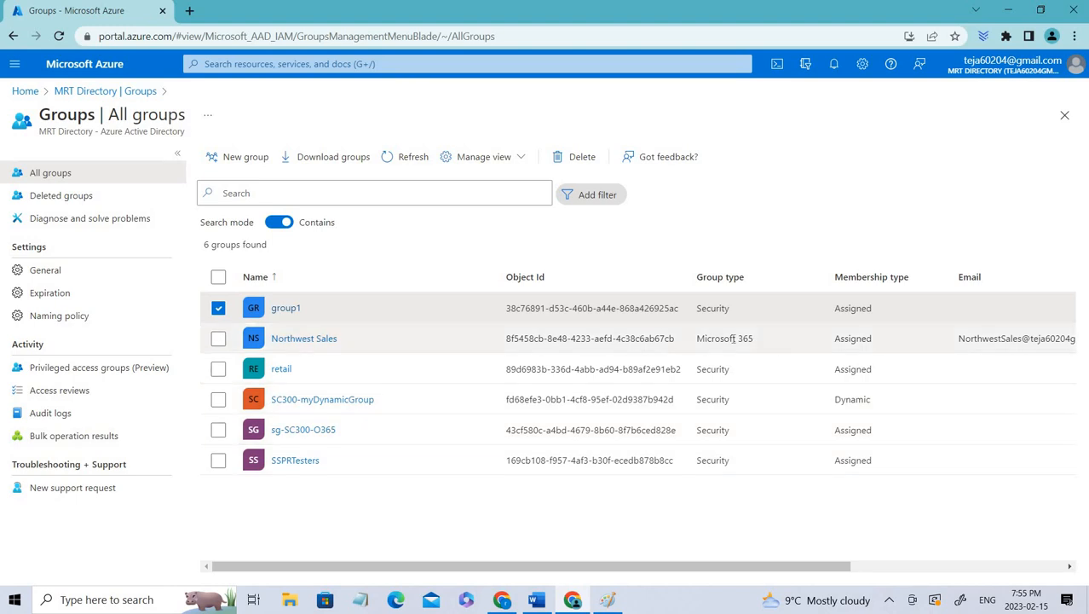
# - Inspect the group type and email address of the Northwest Sales group, and delete that group
pyautogui.moveTo(752, 338); pyautogui.dragTo(696, 338)
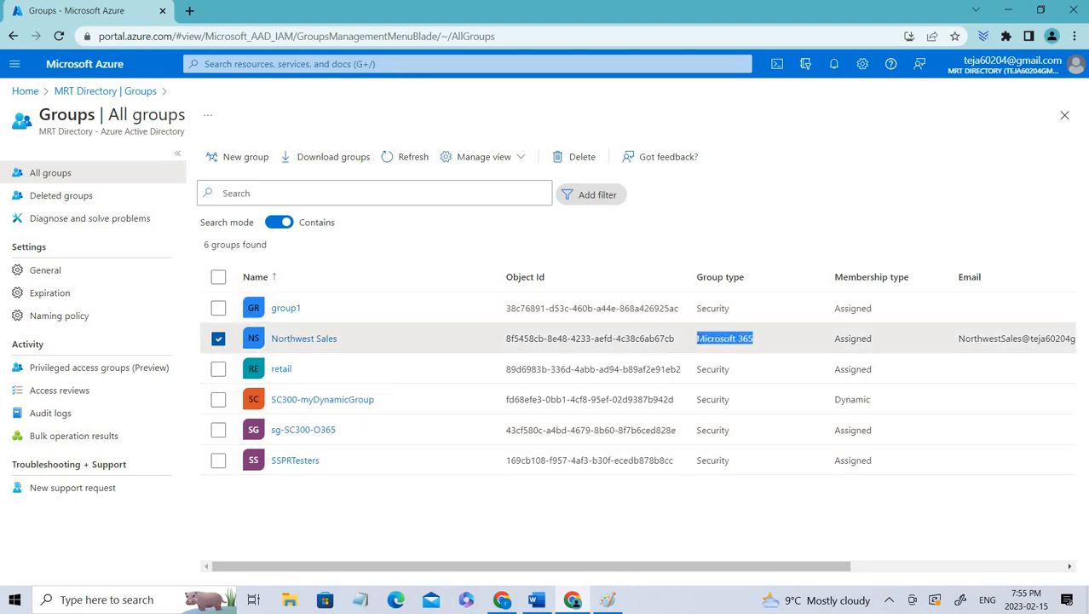
pyautogui.click(292, 339)
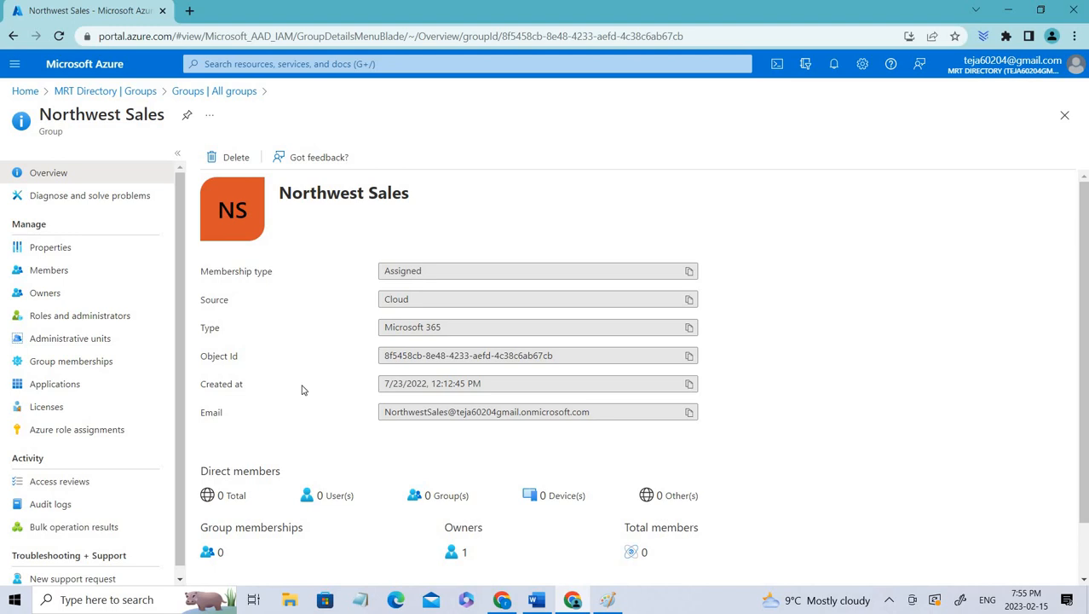
pyautogui.moveTo(596, 409); pyautogui.dragTo(418, 411)
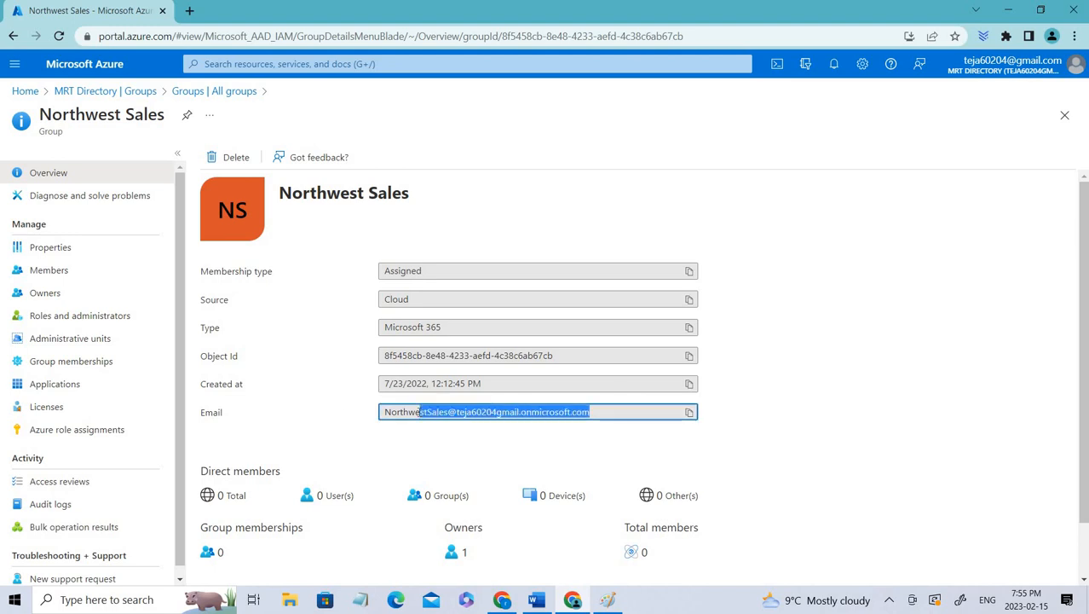
pyautogui.click(238, 160)
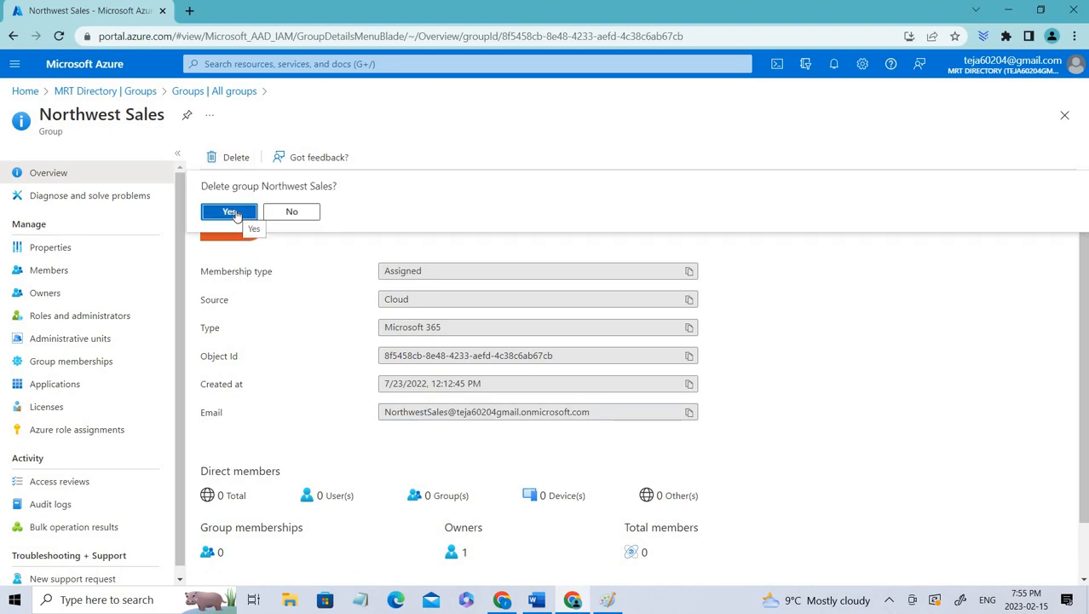
pyautogui.click(232, 213)
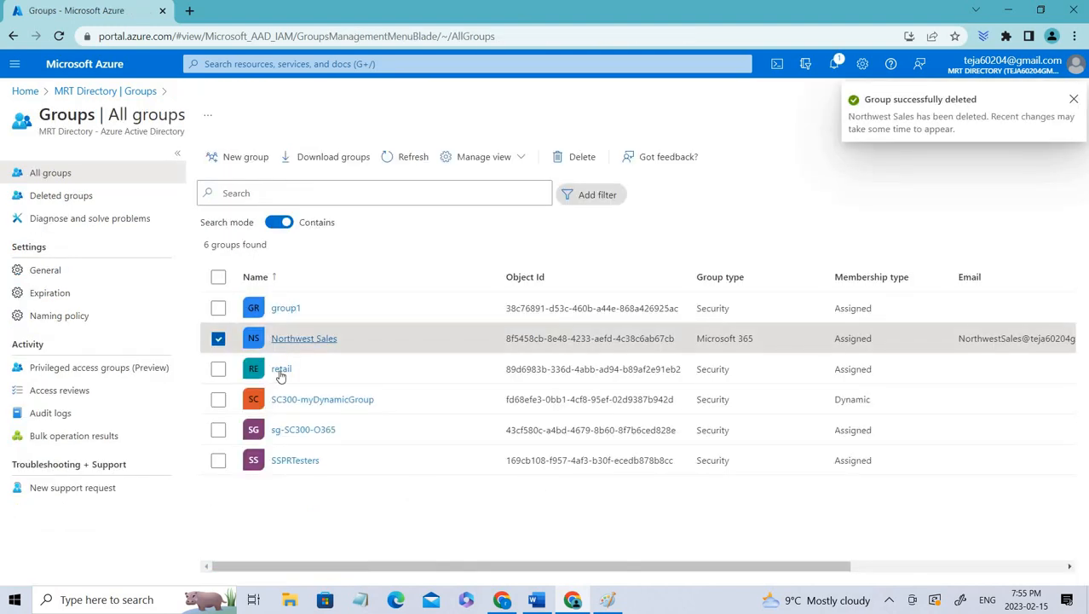
# - Open group1, view its properties, and delete the group from its overview
pyautogui.click(287, 309)
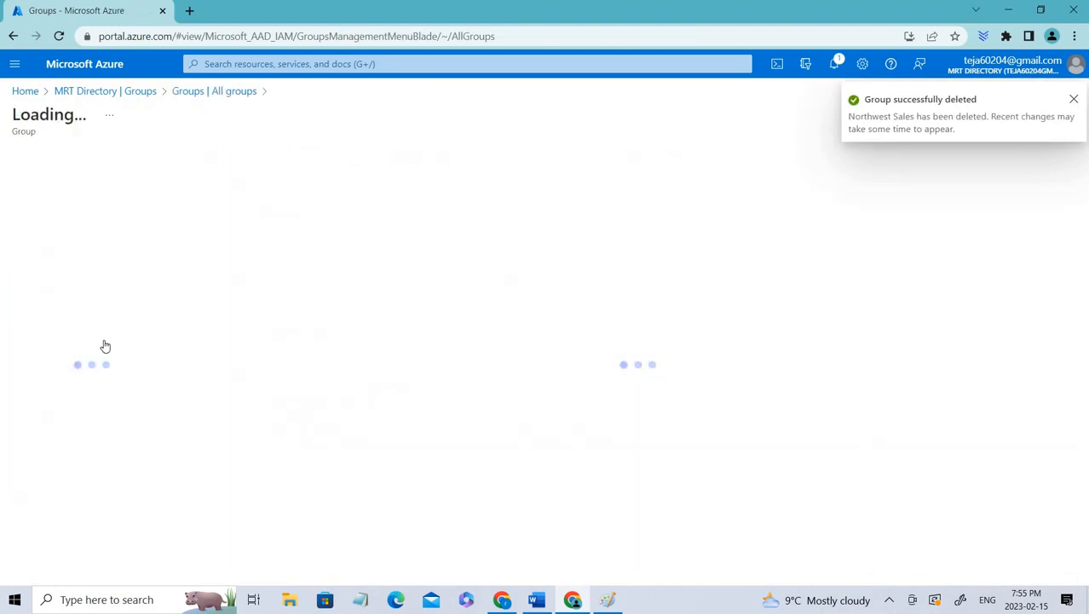
pyautogui.click(65, 251)
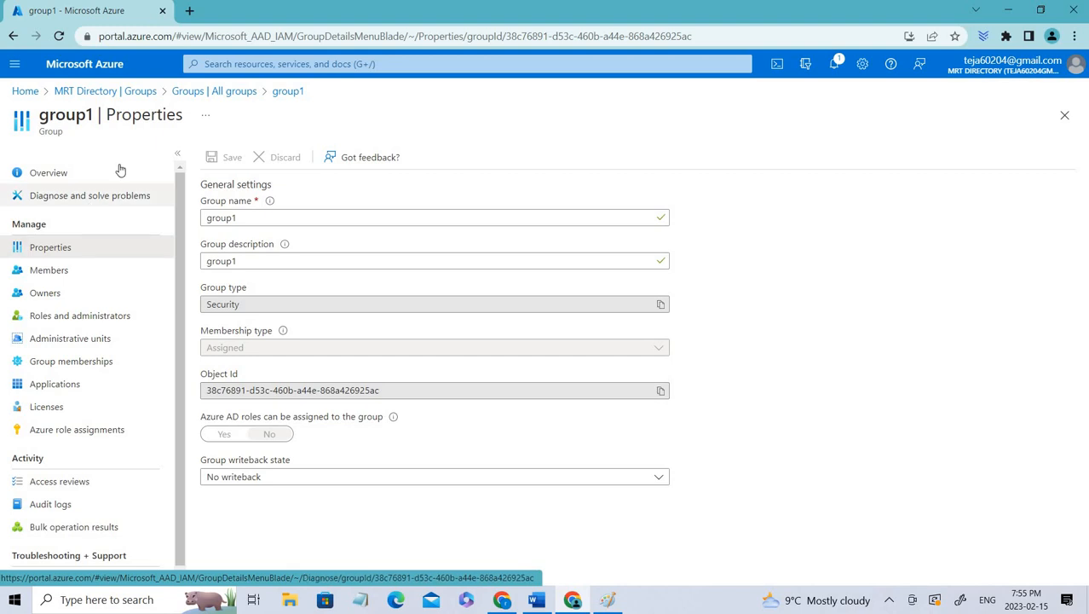
pyautogui.click(58, 171)
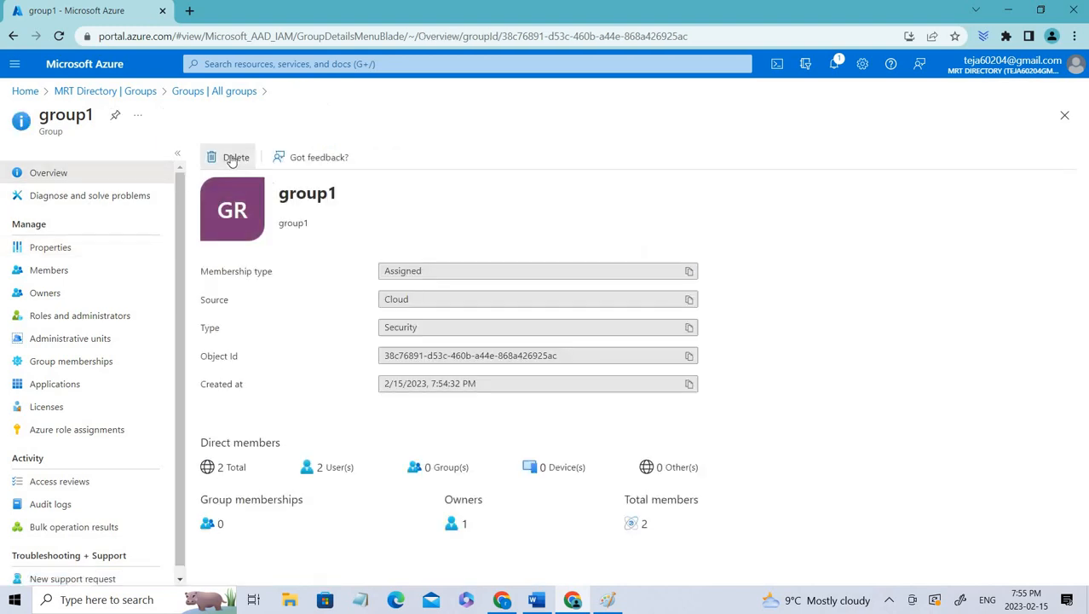
pyautogui.click(232, 157)
pyautogui.click(229, 315)
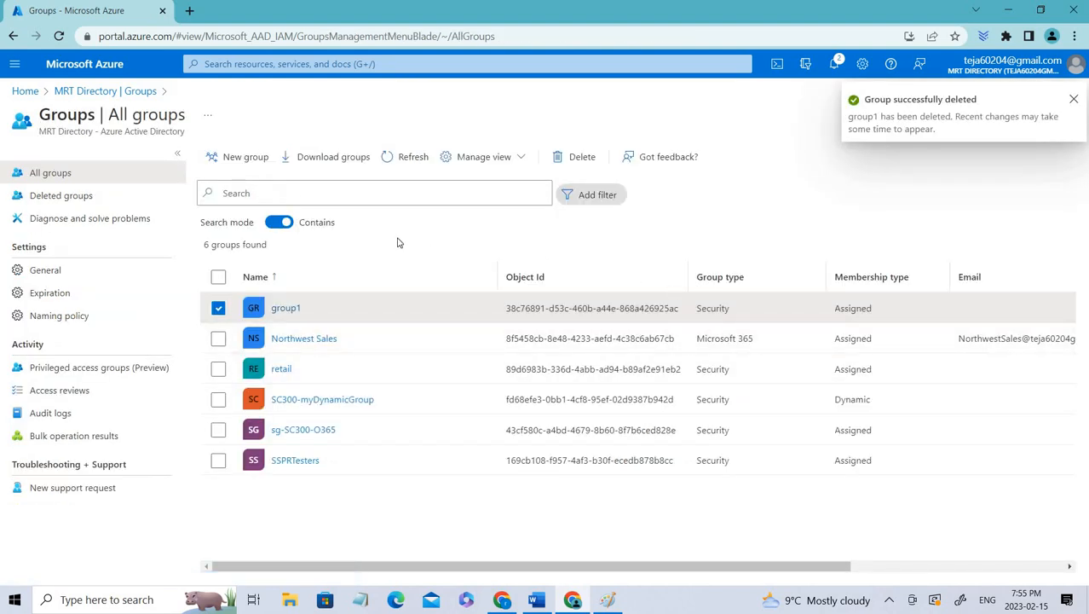
# - Reopen the groups list from the MRT Directory overview and highlight the Dynamic membership type of SC300-myDynamicGroup
pyautogui.click(135, 94)
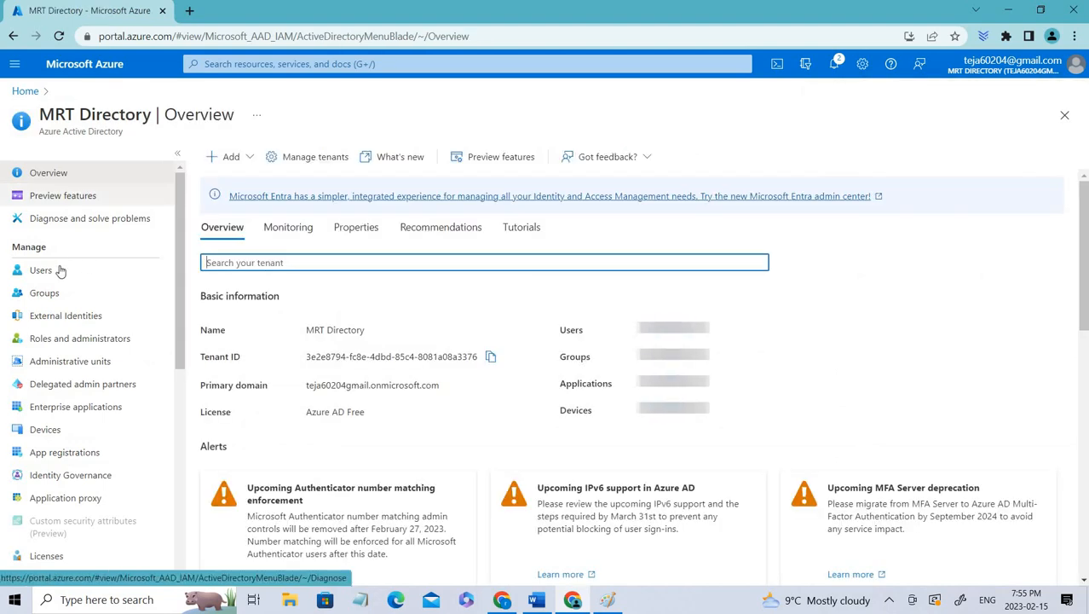
pyautogui.click(53, 293)
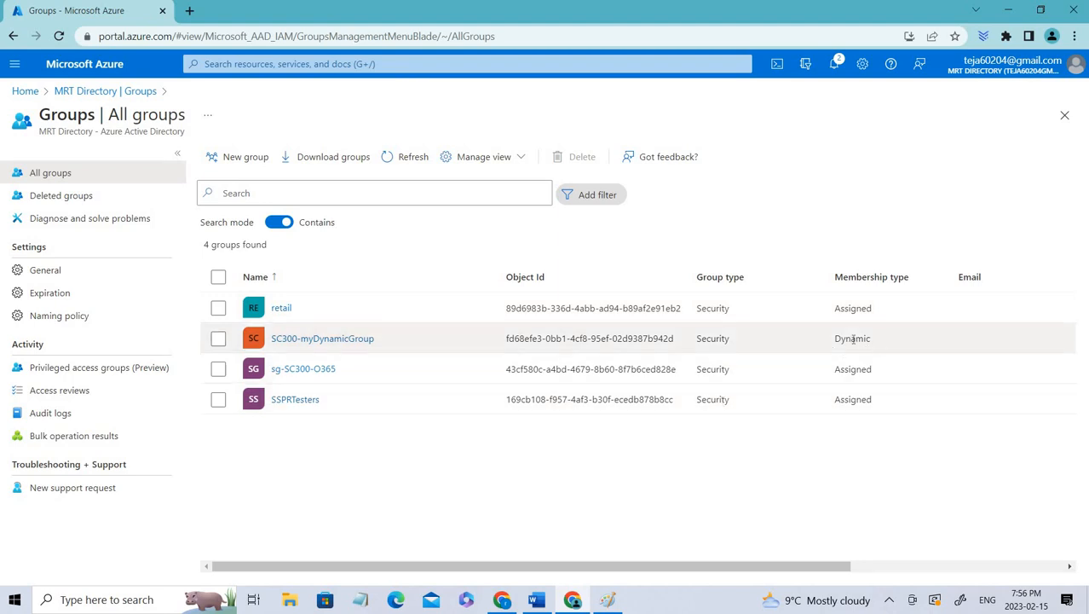
pyautogui.doubleClick(810, 335)
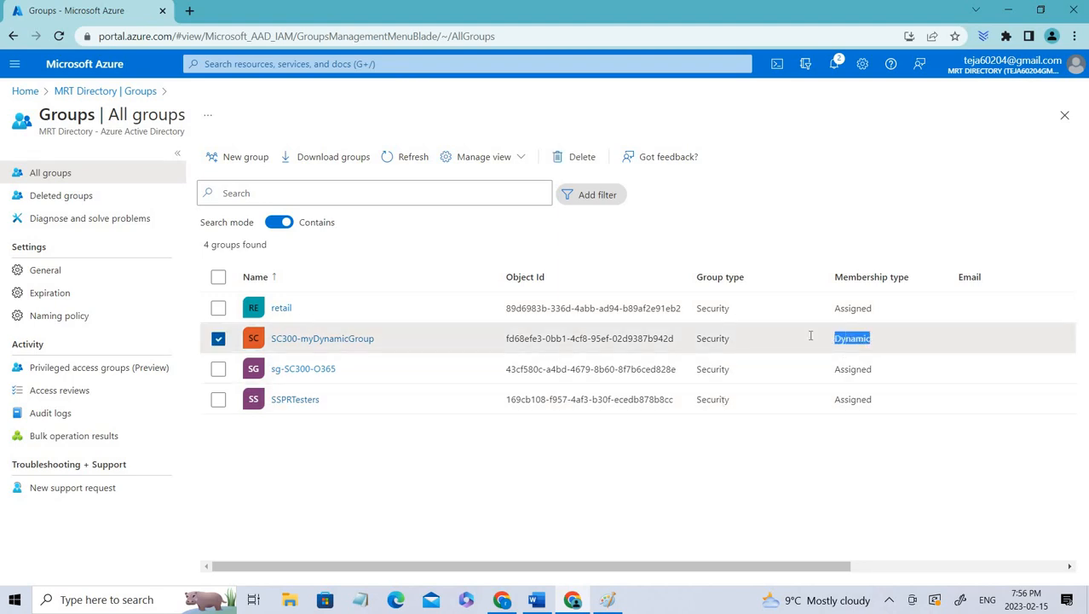